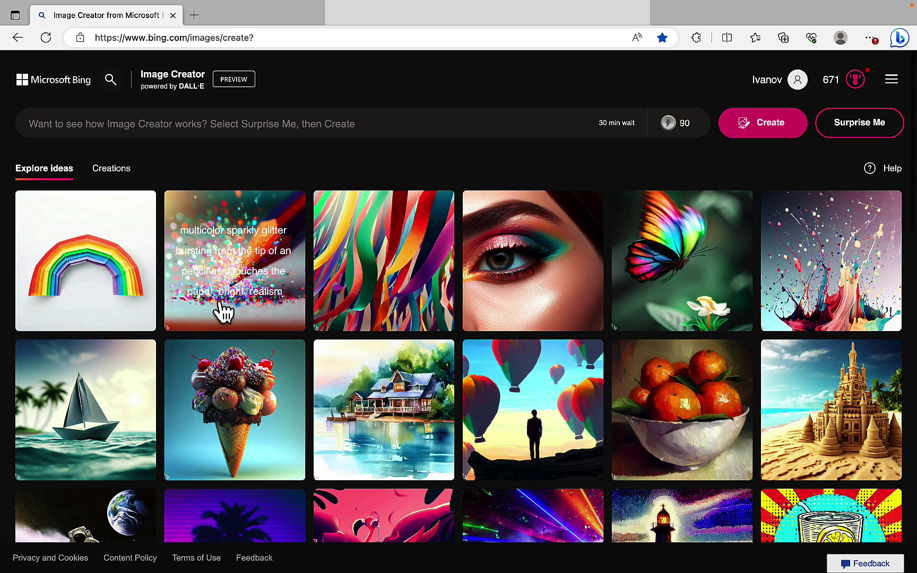
# Switch from Bing Image Creator to the DALL·E page at labs.openai.com in Opera
pyautogui.moveTo(424, 565)
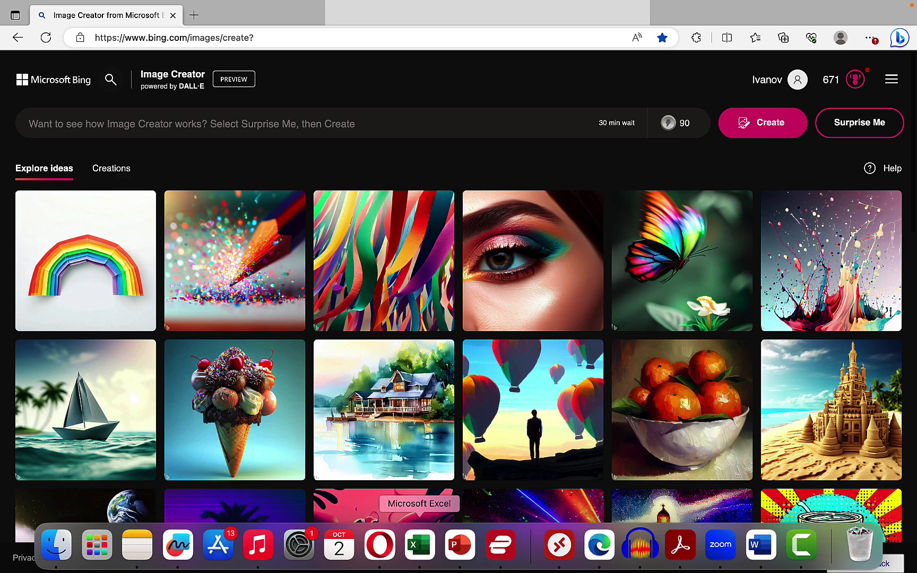
pyautogui.click(382, 560)
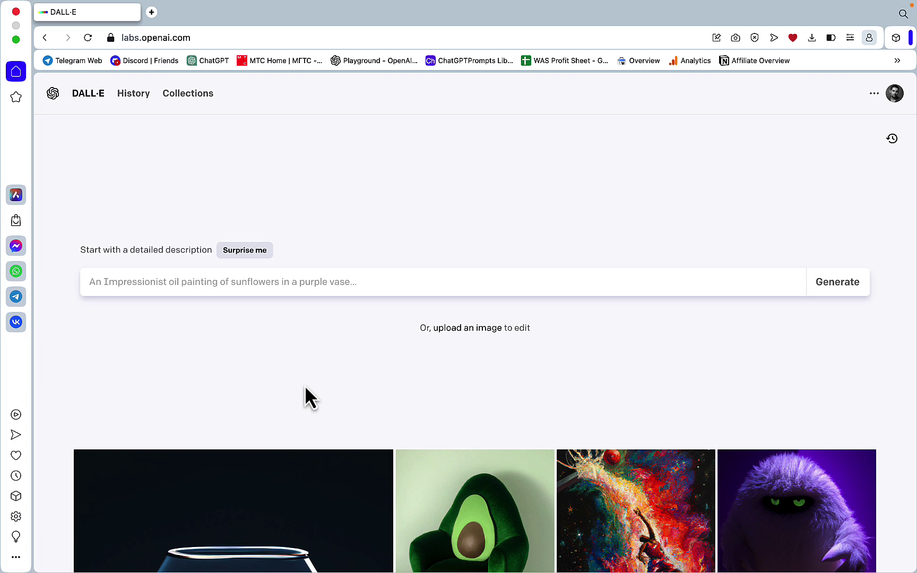
# Write a featured-image prompt about 'Can dogs eat longan' with a 'Can dogs eat longan?' inscription, copy it, and generate
pyautogui.click(215, 270)
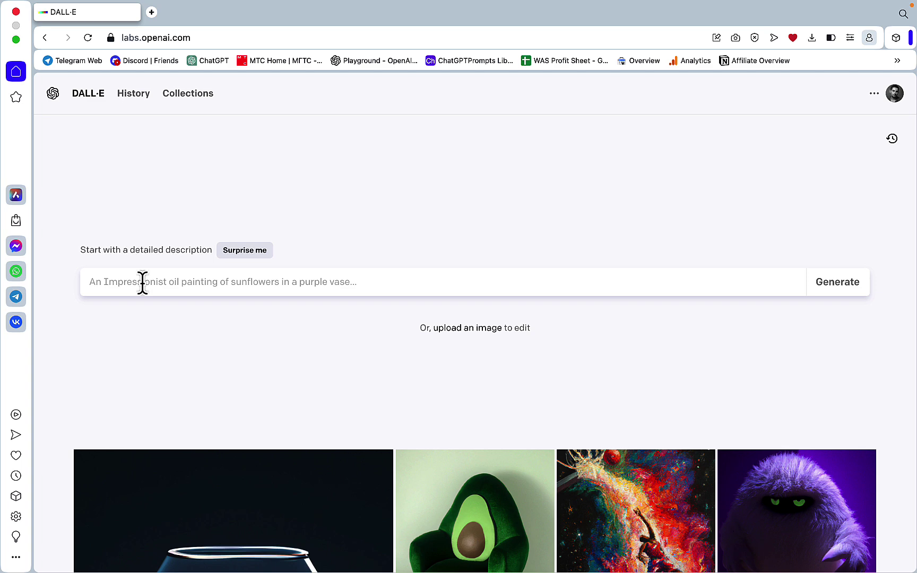
pyautogui.click(142, 281)
pyautogui.write('give')
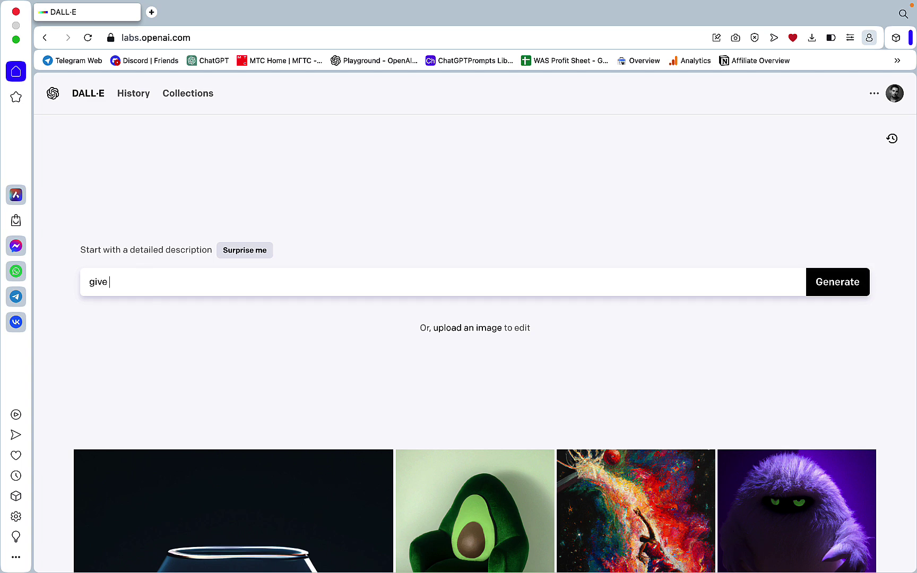
pyautogui.write(' me a featured image for a blog post abo')
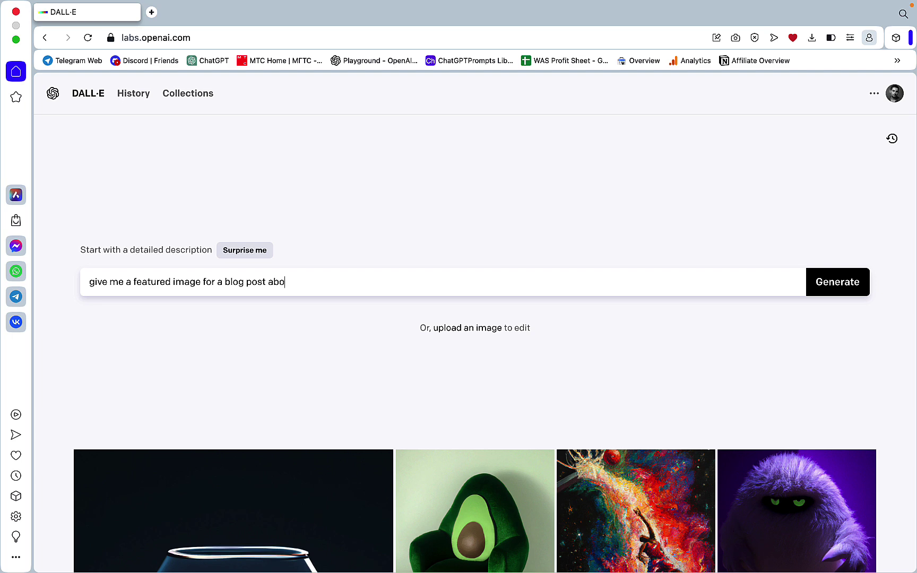
pyautogui.write('Can dogs eat longan" with')
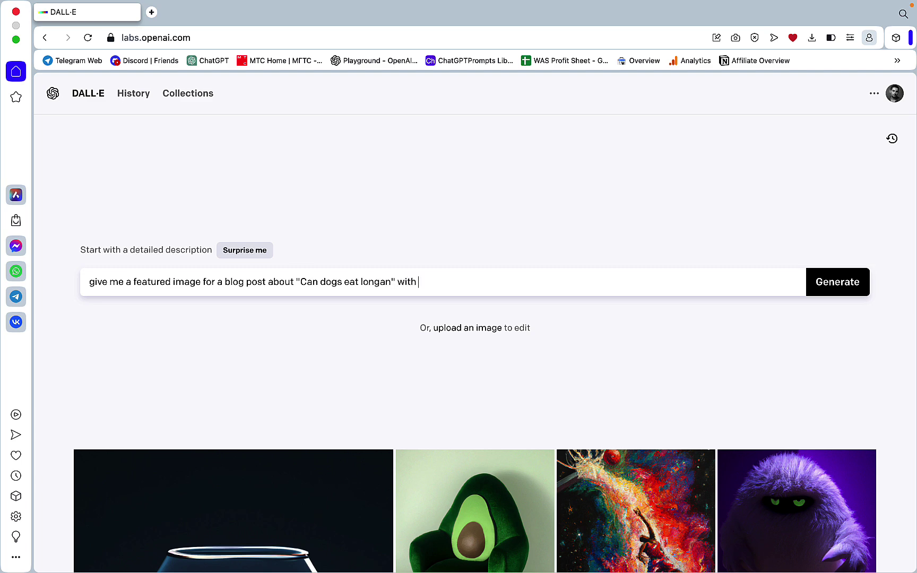
pyautogui.moveTo(390, 282); pyautogui.dragTo(301, 282)
pyautogui.press('super+c')
pyautogui.click(456, 280)
pyautogui.write('"')
pyautogui.press('super+v')
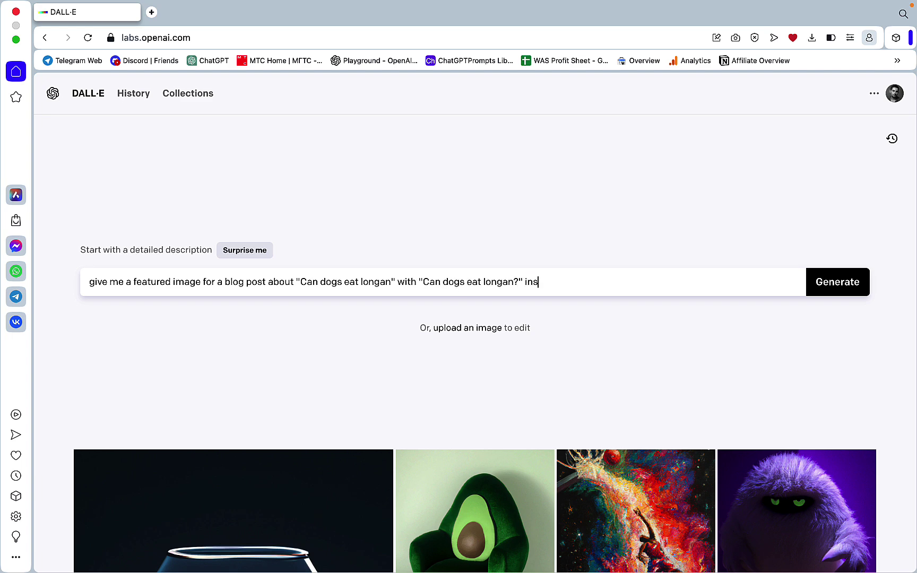
pyautogui.write('?" inscription')
pyautogui.press('super+a')
pyautogui.press('super+c')
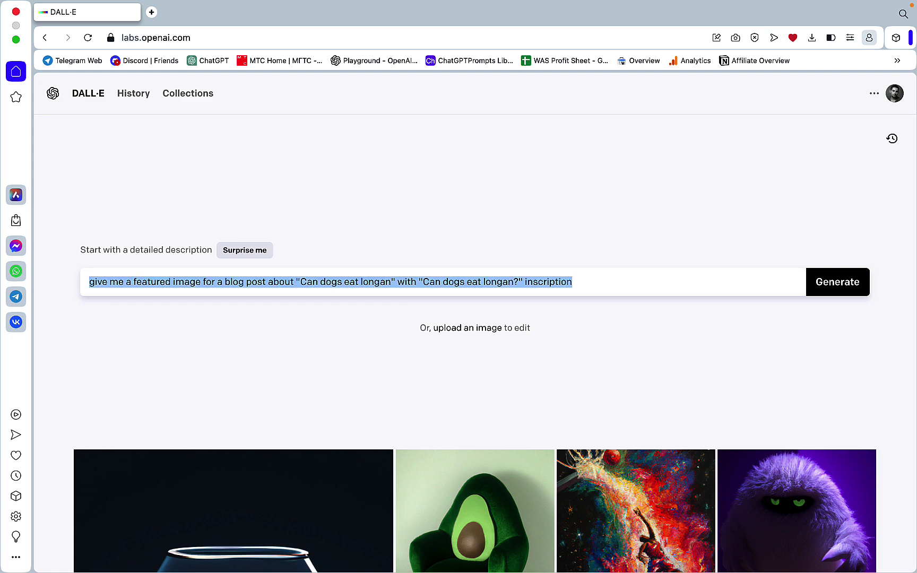
pyautogui.click(819, 287)
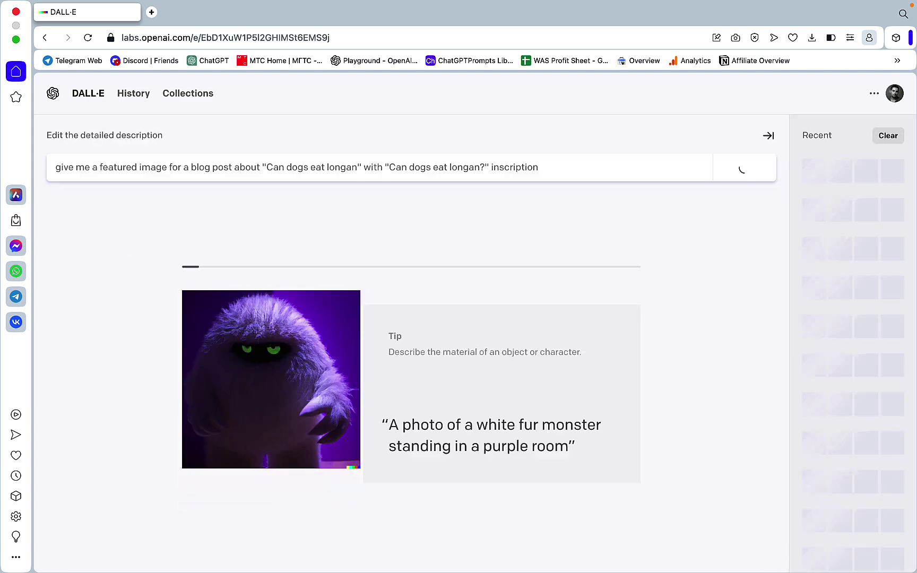
# Paste the copied longan featured-image prompt into Bing Image Creator and submit it
pyautogui.moveTo(699, 568)
pyautogui.click(604, 551)
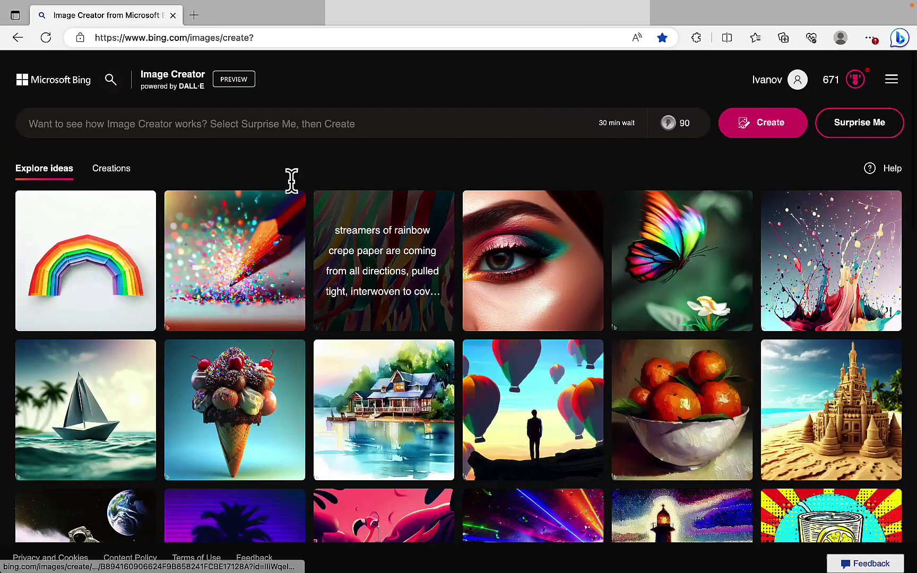
pyautogui.click(198, 122)
pyautogui.press('super+v')
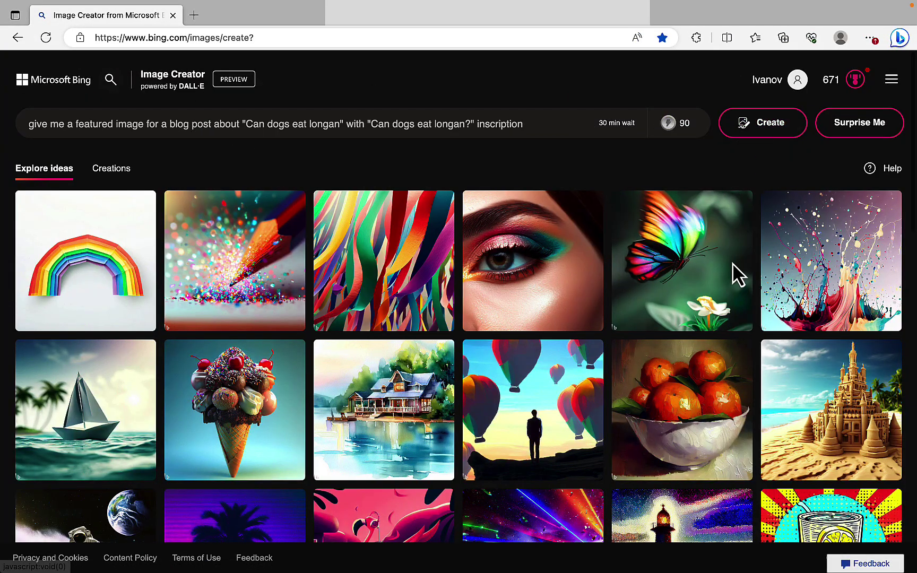
pyautogui.press('super+Tab')
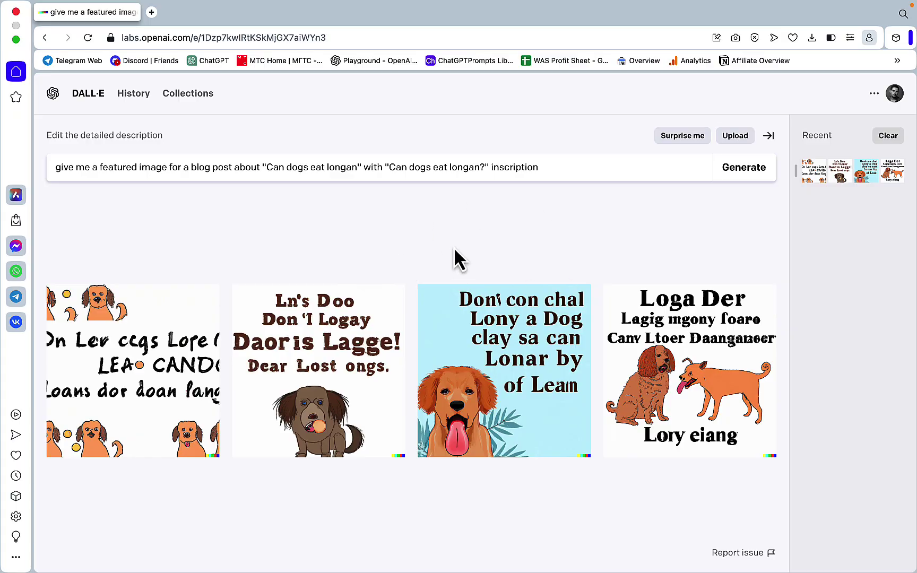
# In DALL·E, replace the prompt with 'a photorealistic image of an athlete doing a one-arm pushup' and generate
pyautogui.click(237, 169)
pyautogui.press('super+a')
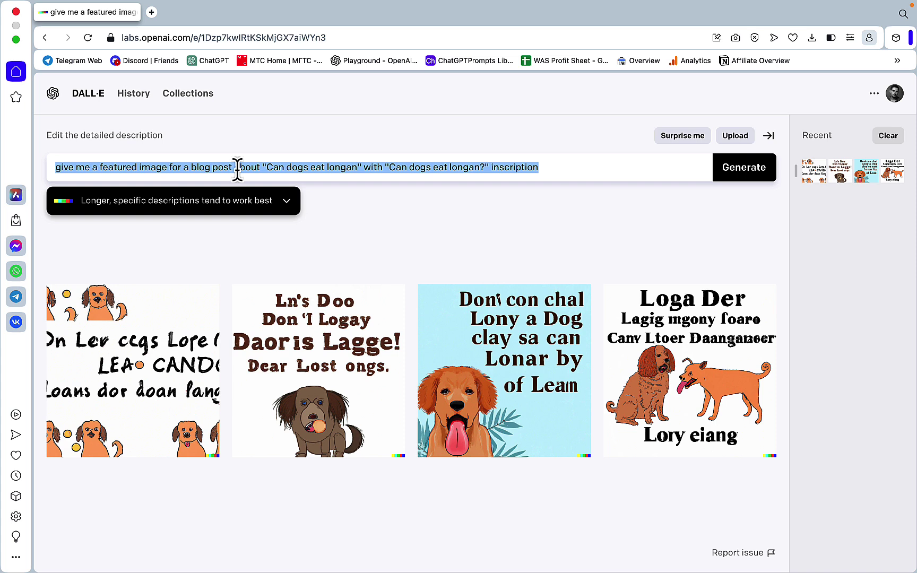
pyautogui.click(420, 235)
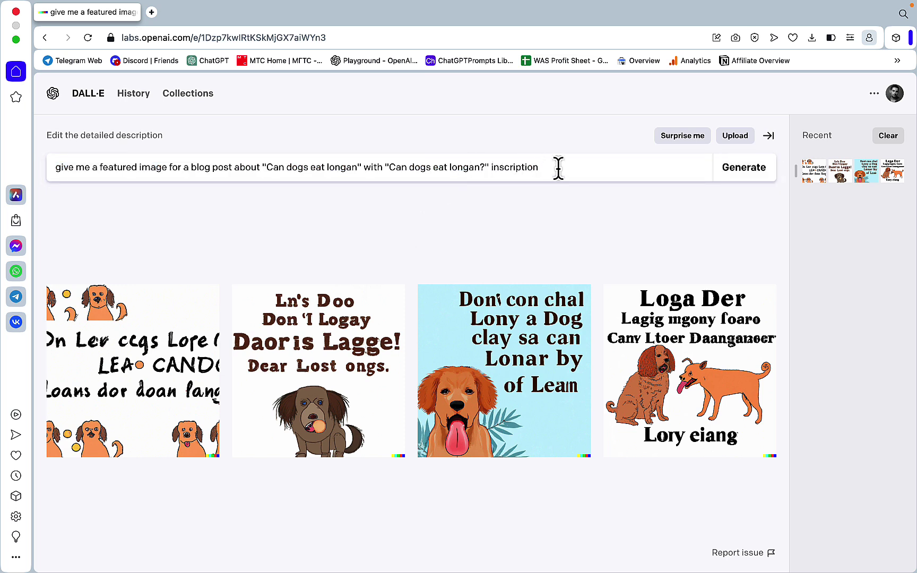
pyautogui.moveTo(557, 170); pyautogui.dragTo(202, 153)
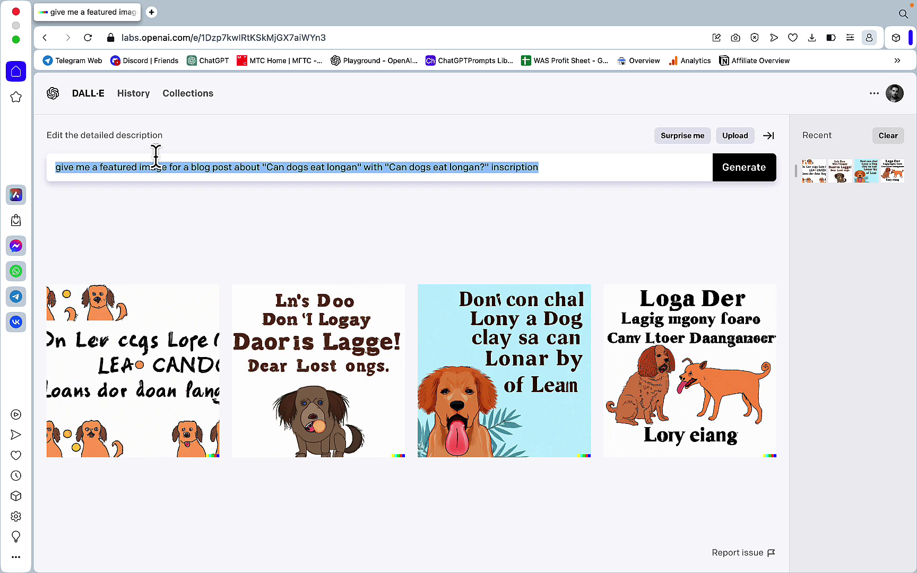
pyautogui.write('an athlete doing a one-arm pushup')
pyautogui.press('super+Left')
pyautogui.write('a photo')
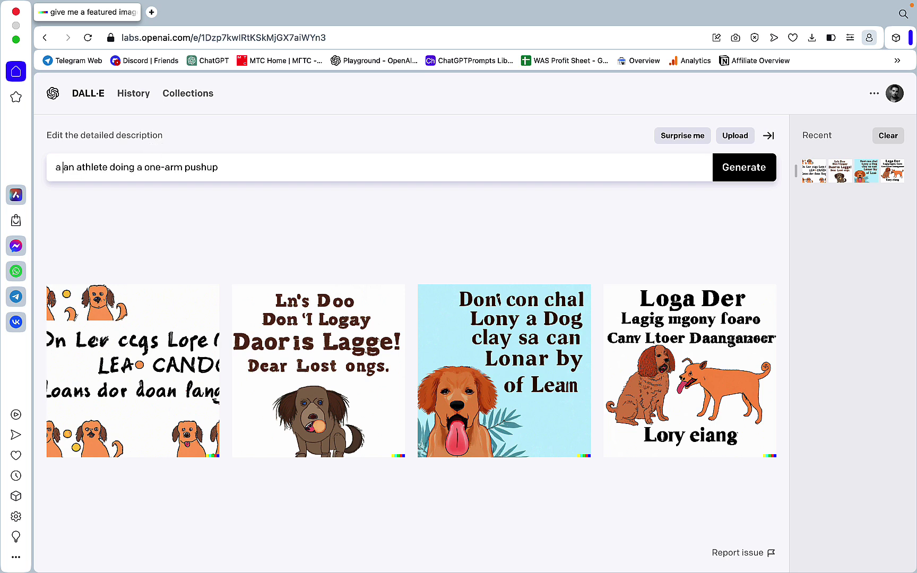
pyautogui.write('realisti')
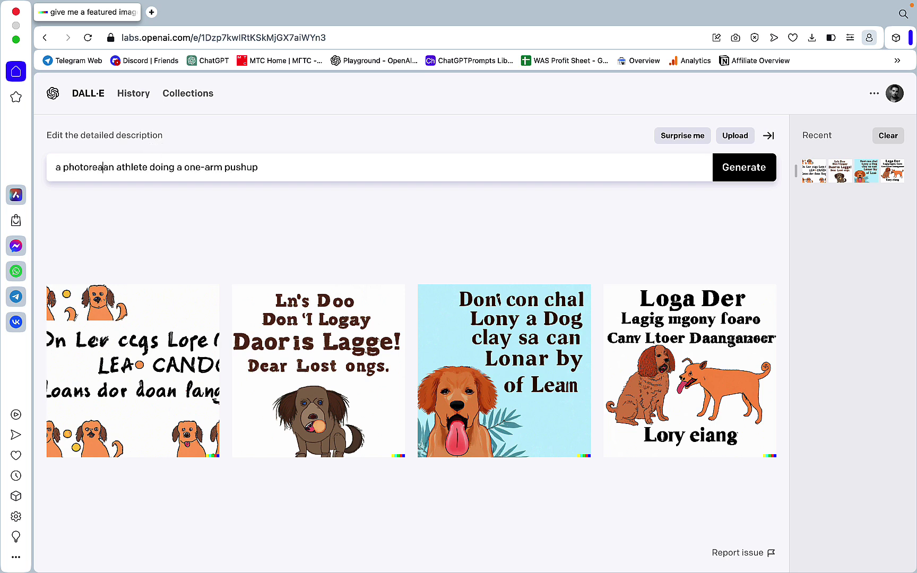
pyautogui.write('c image ')
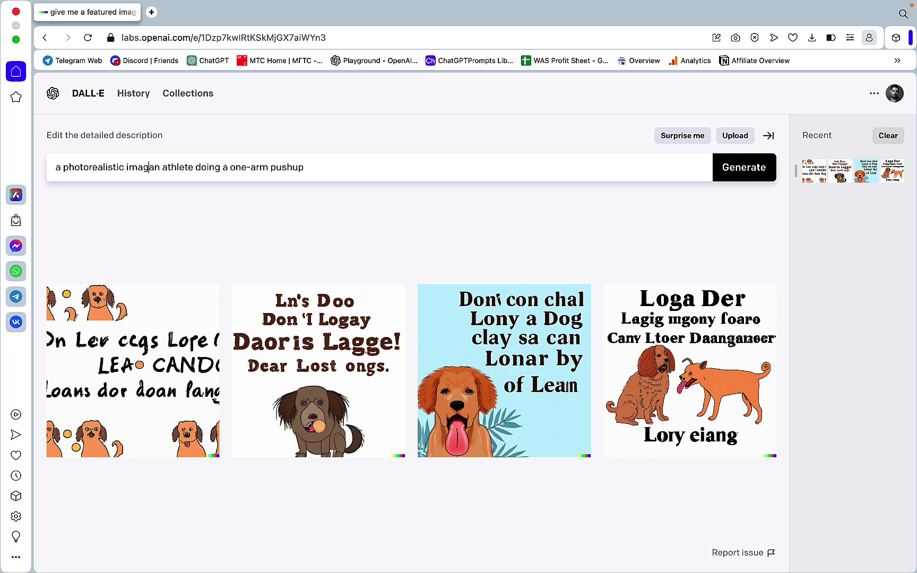
pyautogui.write('of')
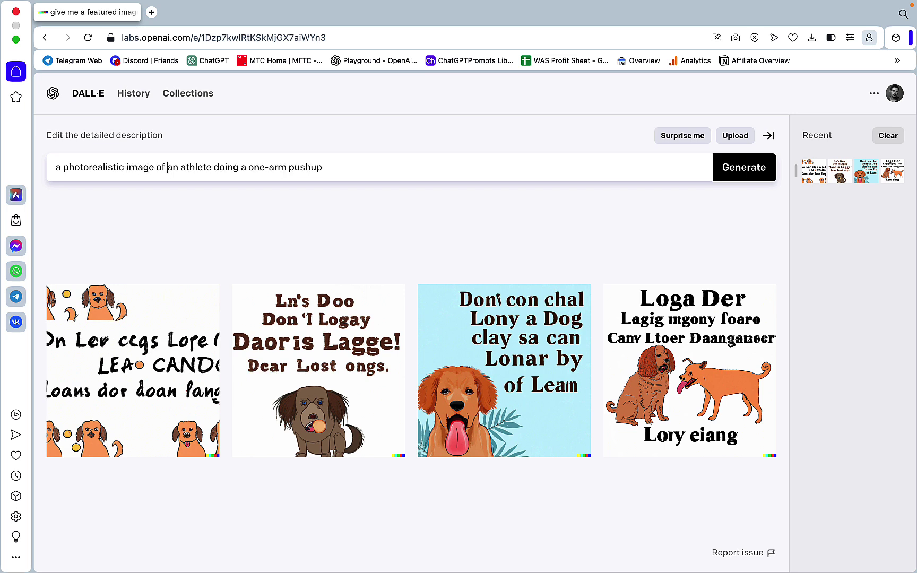
pyautogui.press('super+a')
pyautogui.press('super+c')
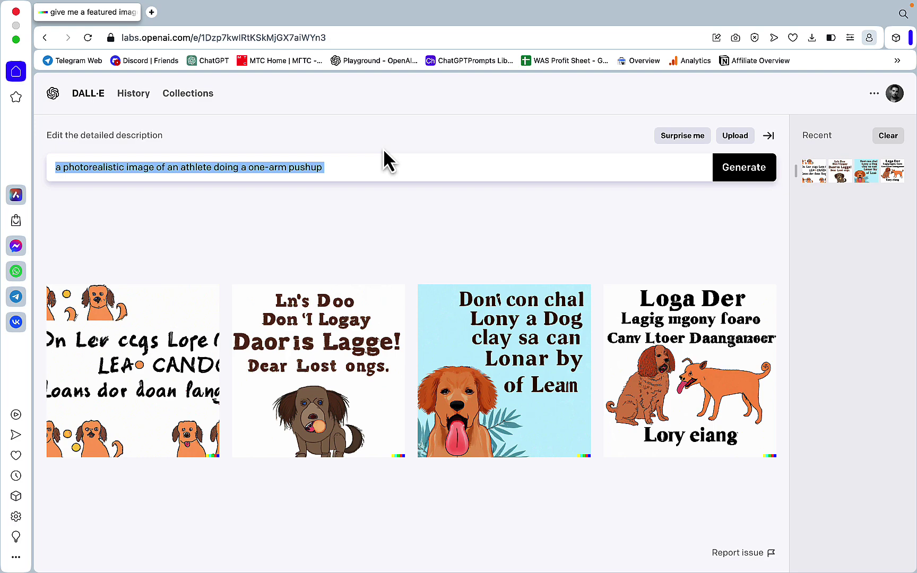
pyautogui.click(734, 175)
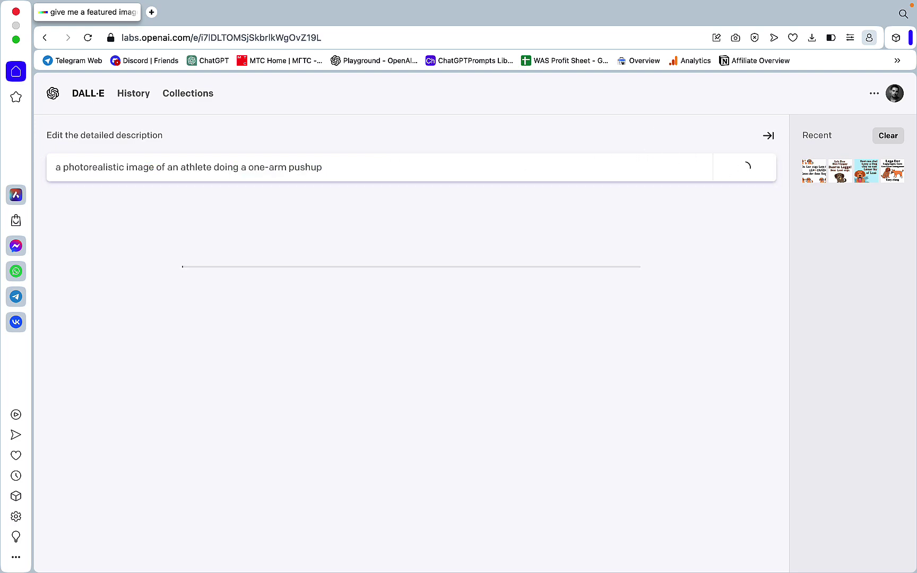
# Replace Bing's longan prompt with the same one-arm push-up prompt and submit it
pyautogui.moveTo(631, 562)
pyautogui.click(599, 545)
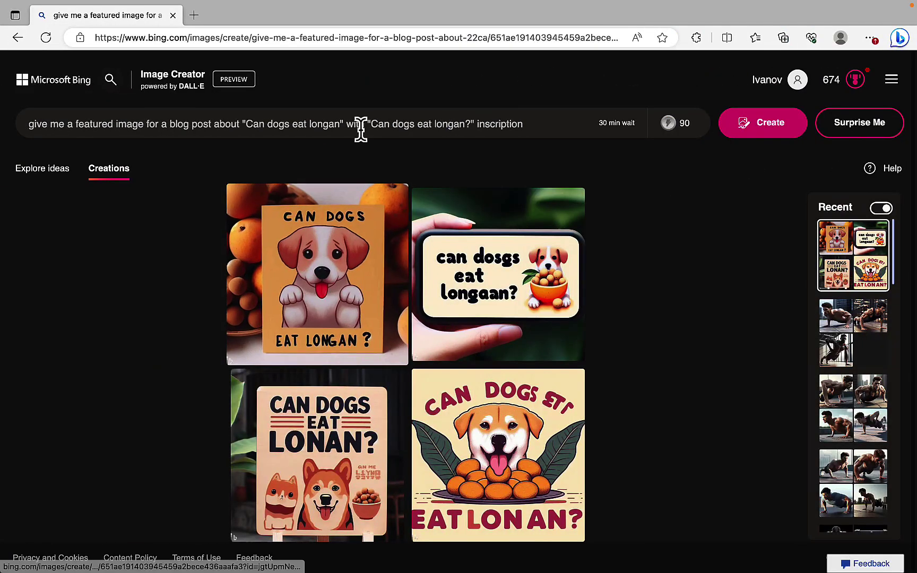
pyautogui.click(580, 123)
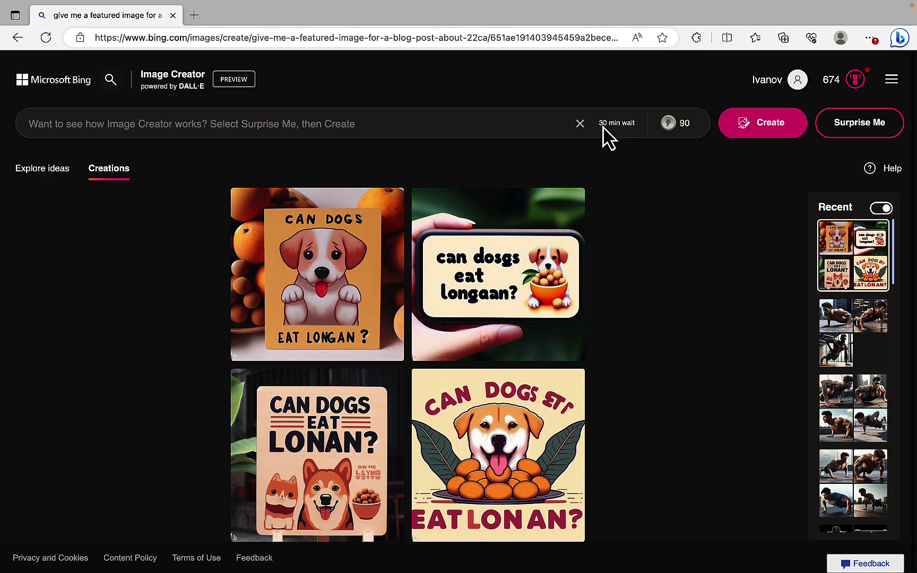
pyautogui.click(524, 133)
pyautogui.press('super+v')
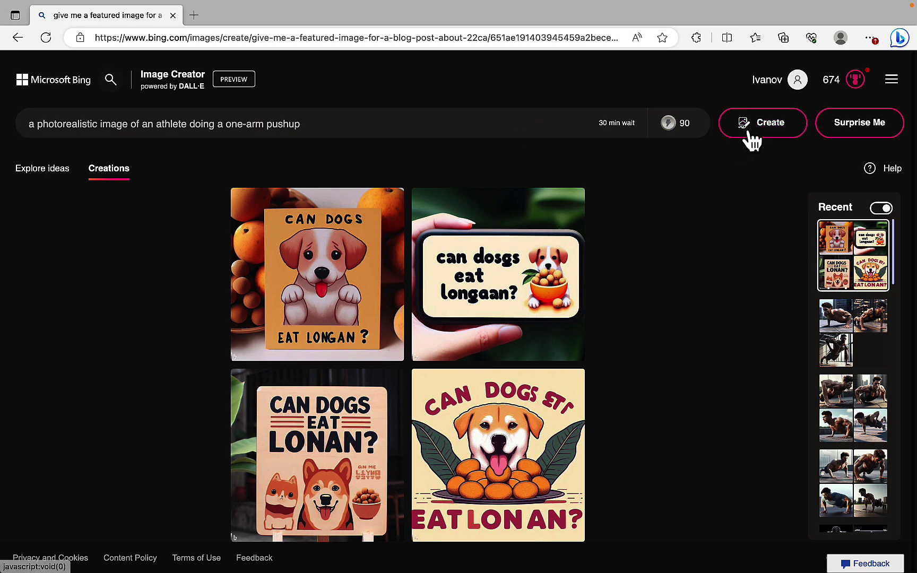
pyautogui.press('super+Tab')
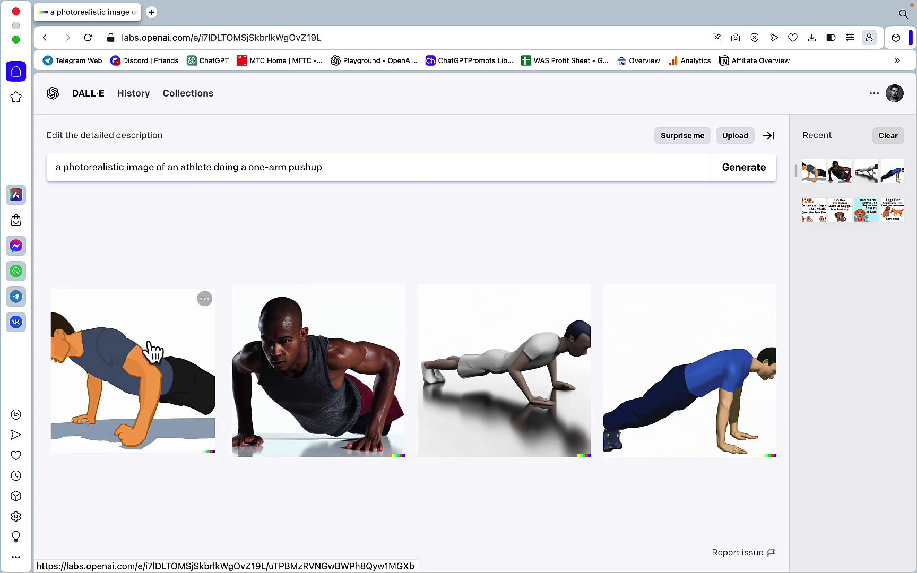
# Open each of the four push-up results enlarged in turn, returning to the grid after each
pyautogui.click(345, 375)
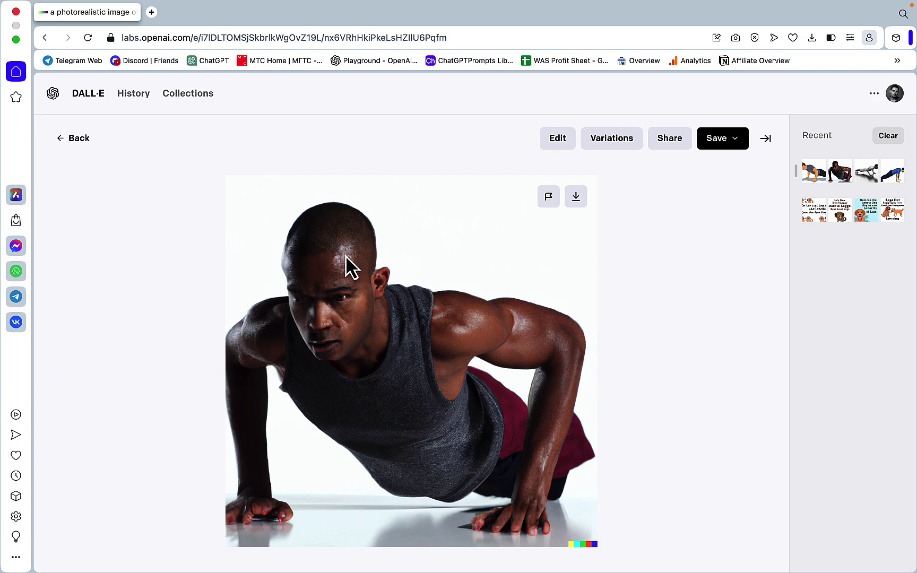
pyautogui.click(74, 142)
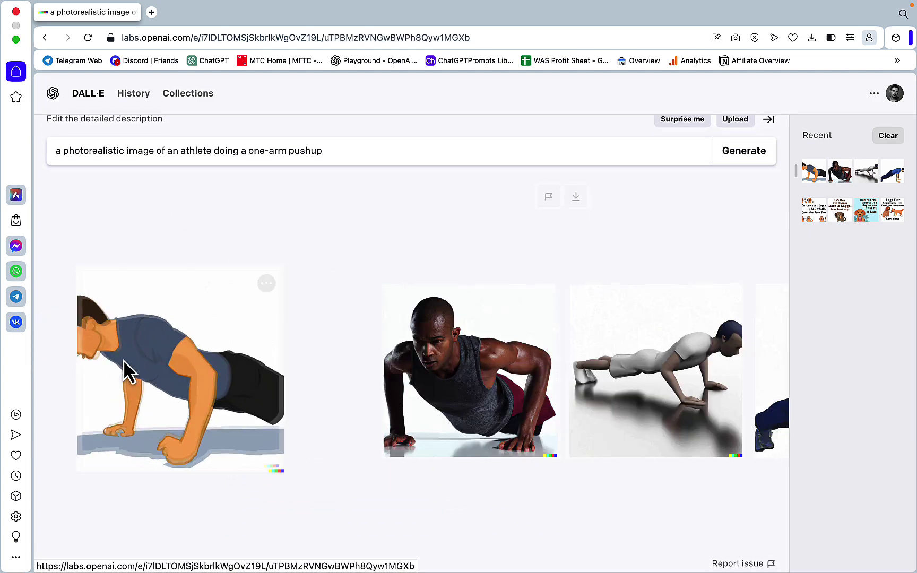
pyautogui.click(127, 370)
pyautogui.click(78, 139)
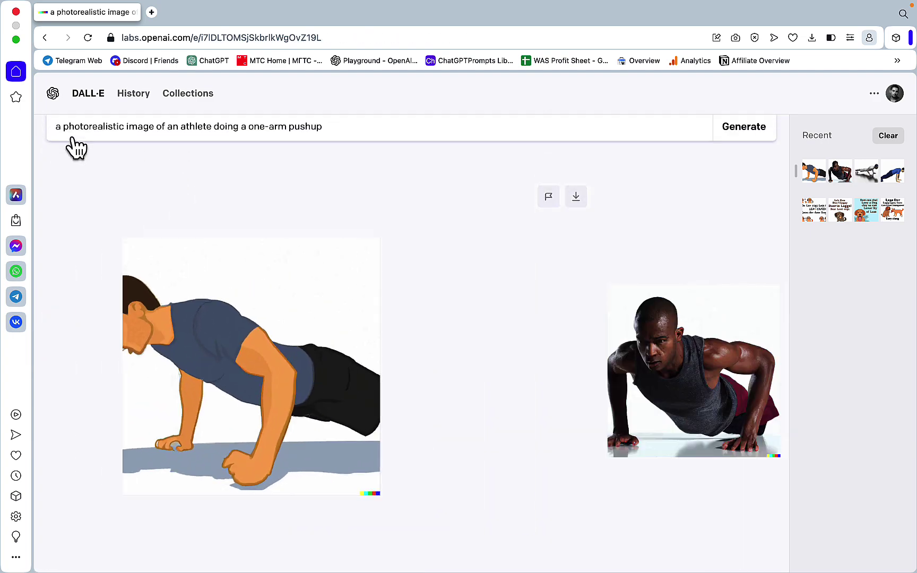
pyautogui.click(533, 378)
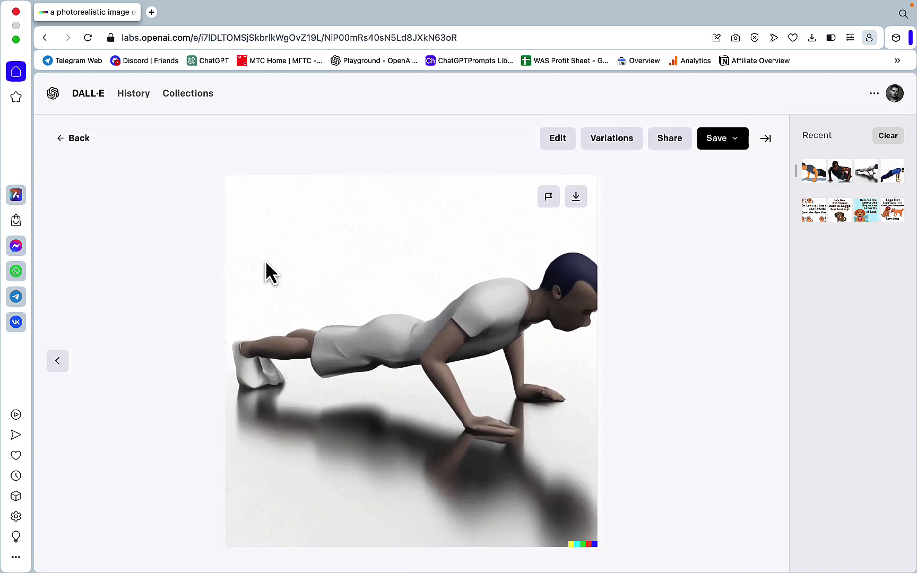
pyautogui.click(67, 146)
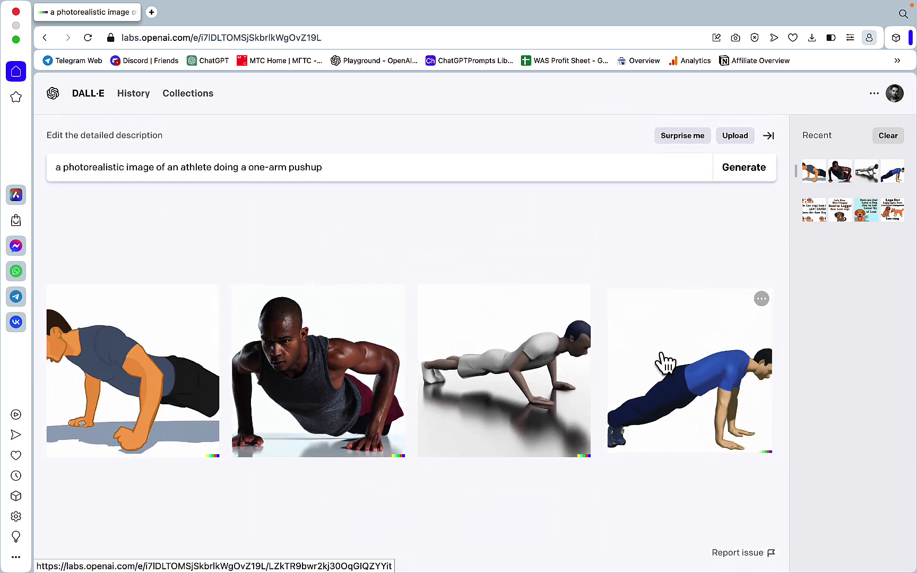
pyautogui.click(661, 362)
pyautogui.click(67, 142)
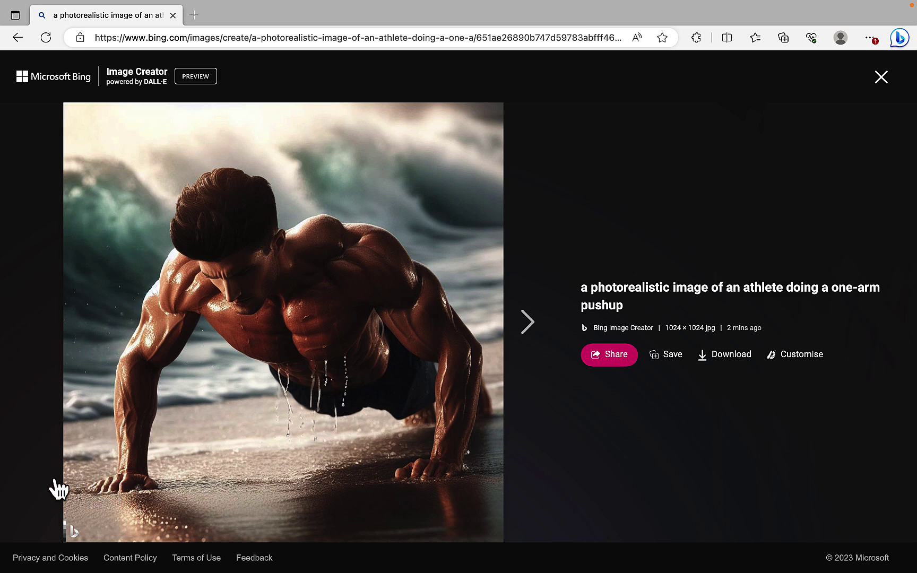
# Page through Bing's four one-arm push-up images, glance at DALL·E's results, then close the viewer
pyautogui.click(521, 330)
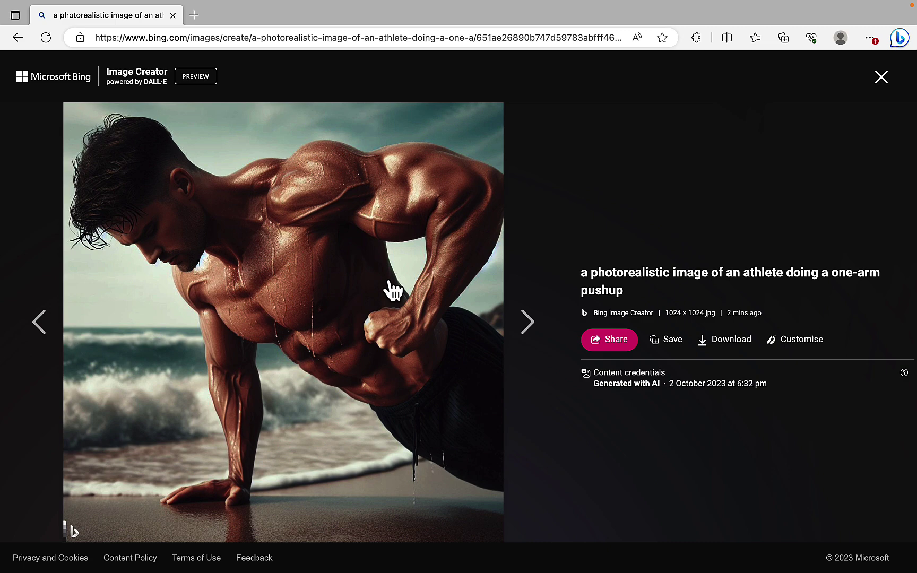
pyautogui.click(537, 342)
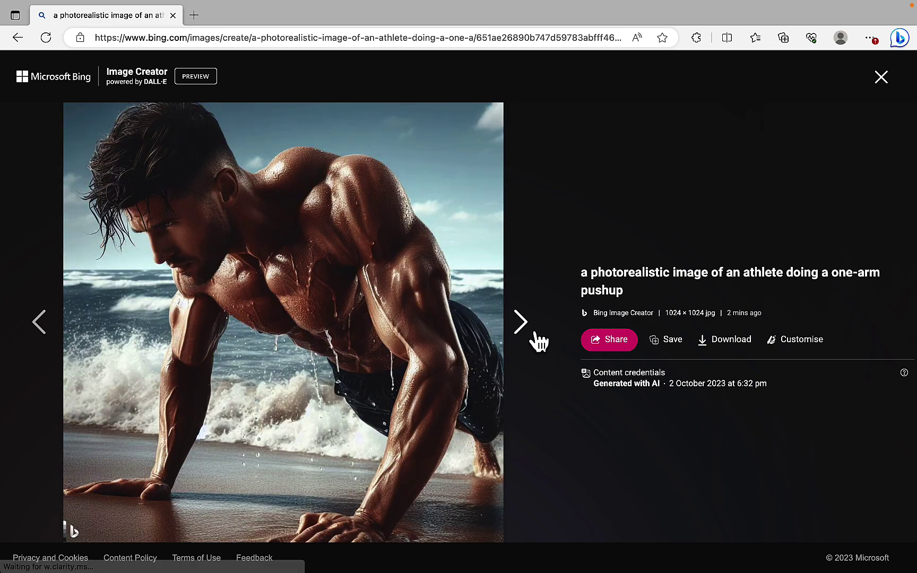
pyautogui.click(535, 336)
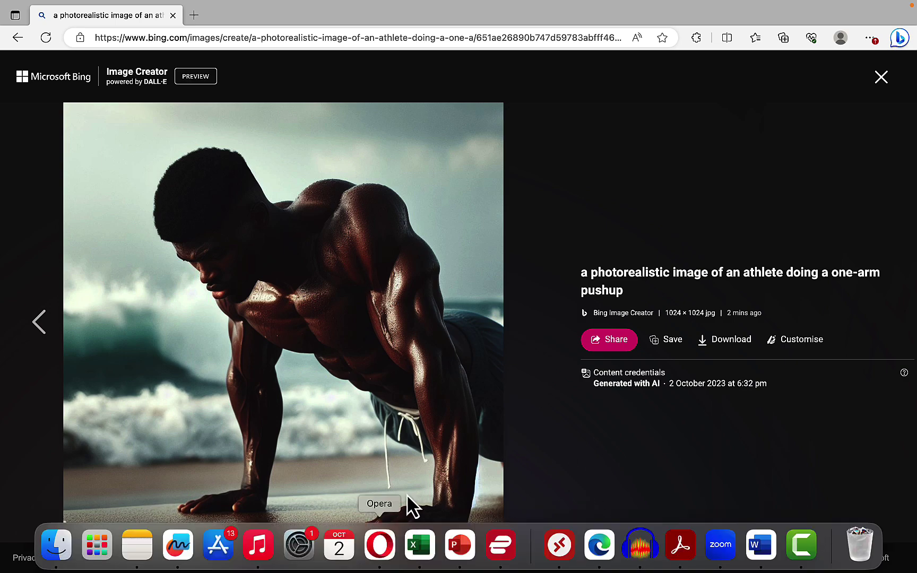
pyautogui.click(381, 545)
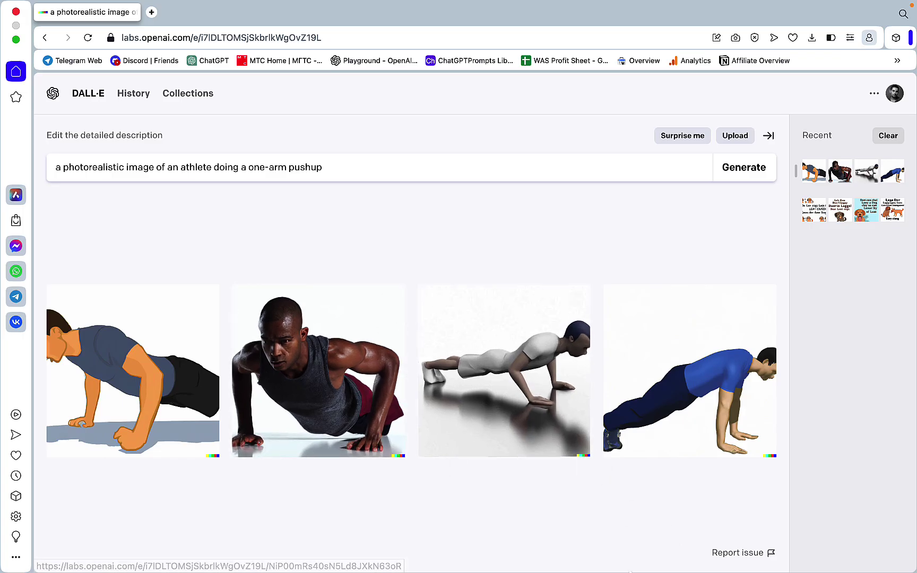
pyautogui.click(600, 553)
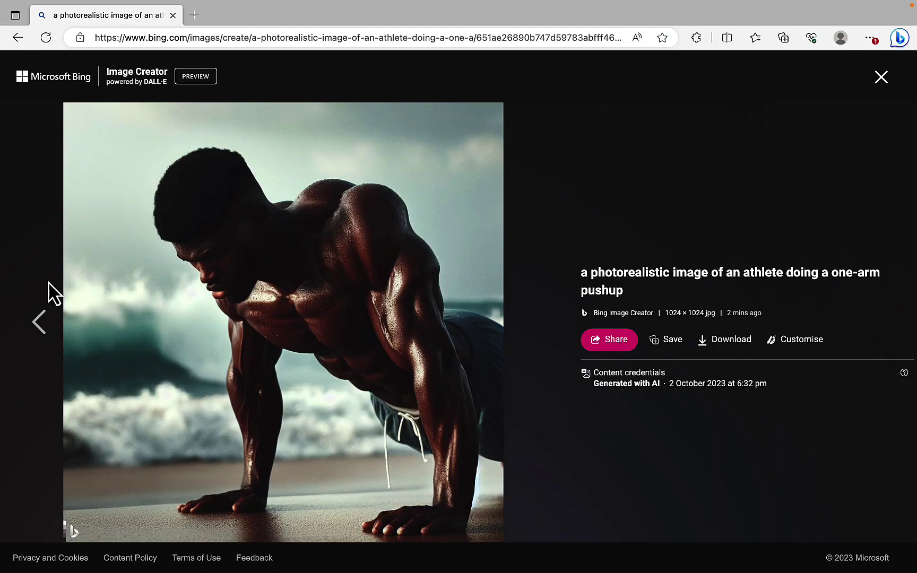
pyautogui.click(35, 319)
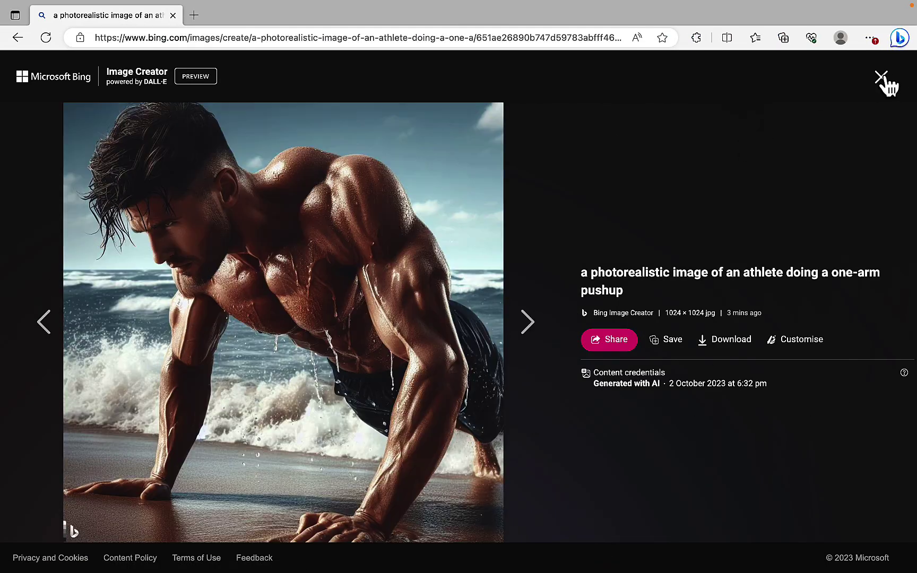
pyautogui.click(882, 80)
# Open the earlier 'male athlete doing a one arm pushup' creation, view its third image, and dismiss the notice
pyautogui.scroll(-2, 872, 329)
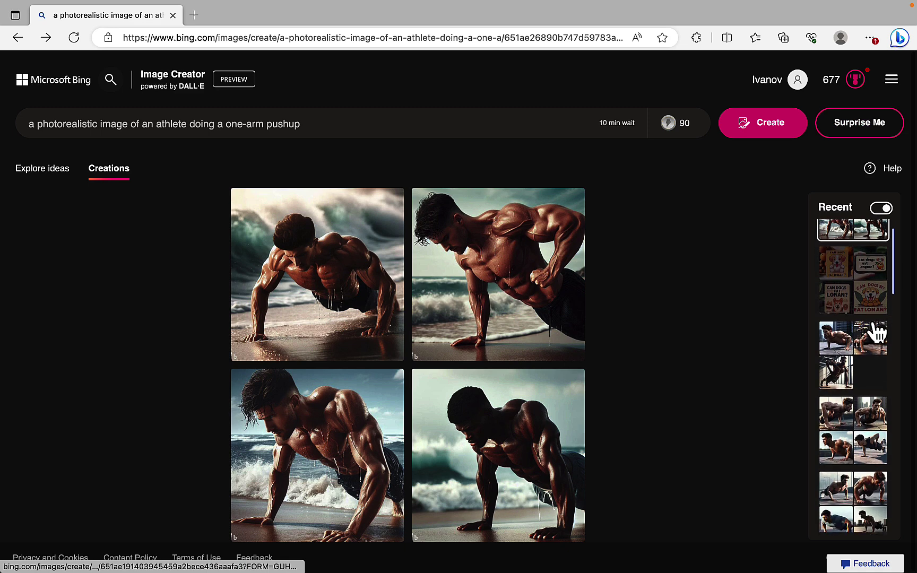
pyautogui.click(840, 369)
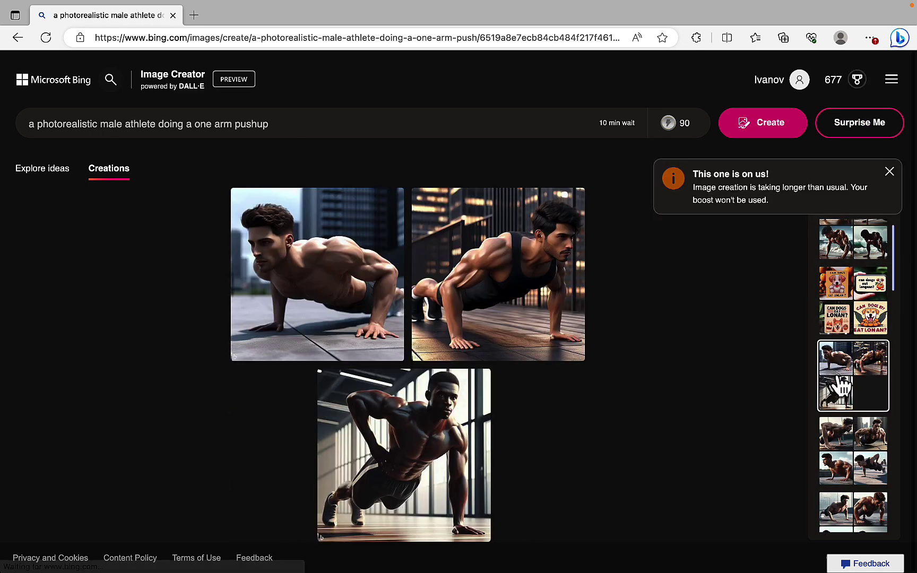
pyautogui.click(420, 467)
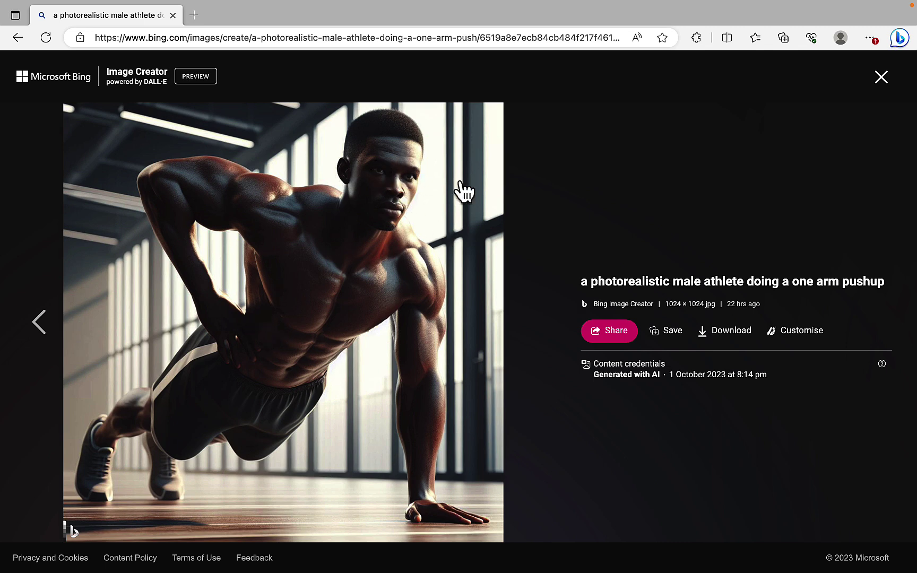
pyautogui.click(881, 79)
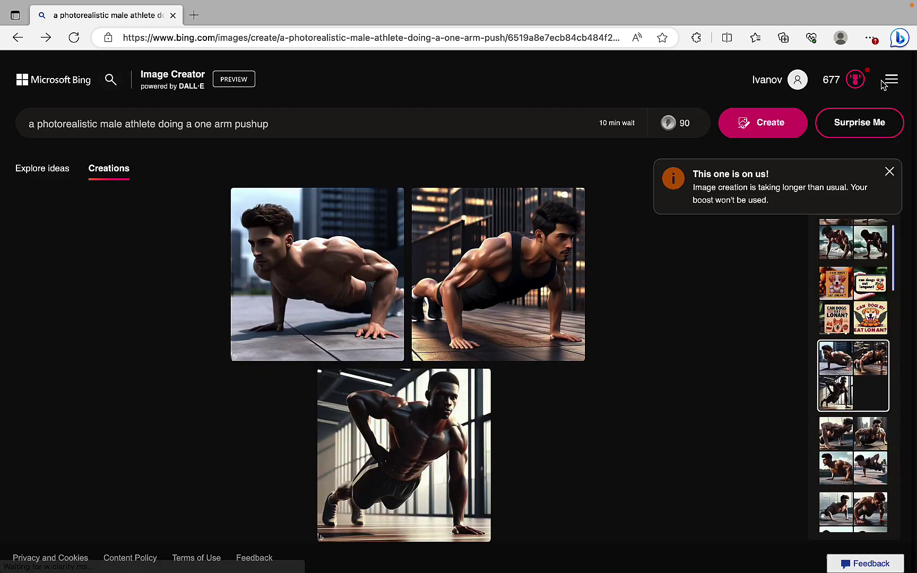
pyautogui.click(889, 173)
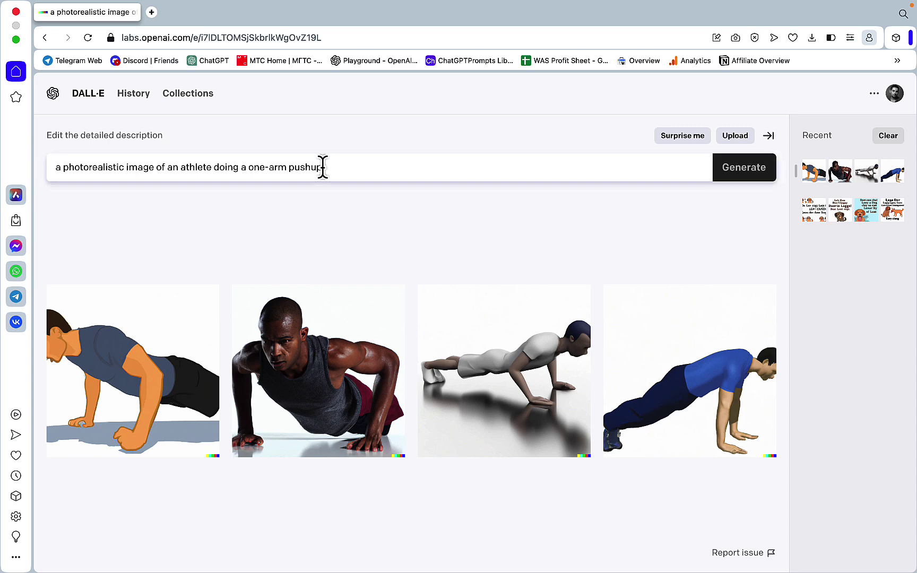
# Replace the DALL·E prompt with the circular TrickMeNot A.I. website logo prompt, copy it and generate
pyautogui.moveTo(321, 166); pyautogui.dragTo(11, 162)
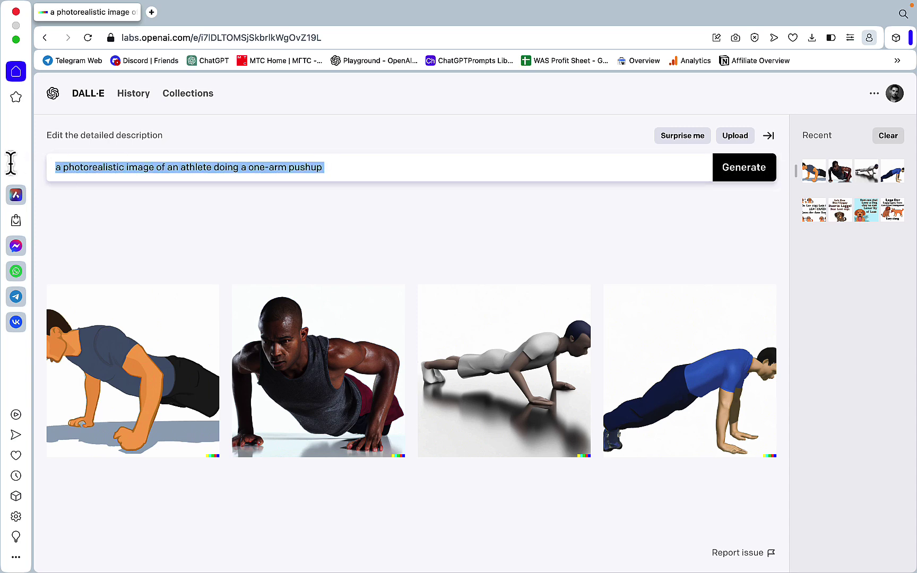
pyautogui.write('a circular logo for a website')
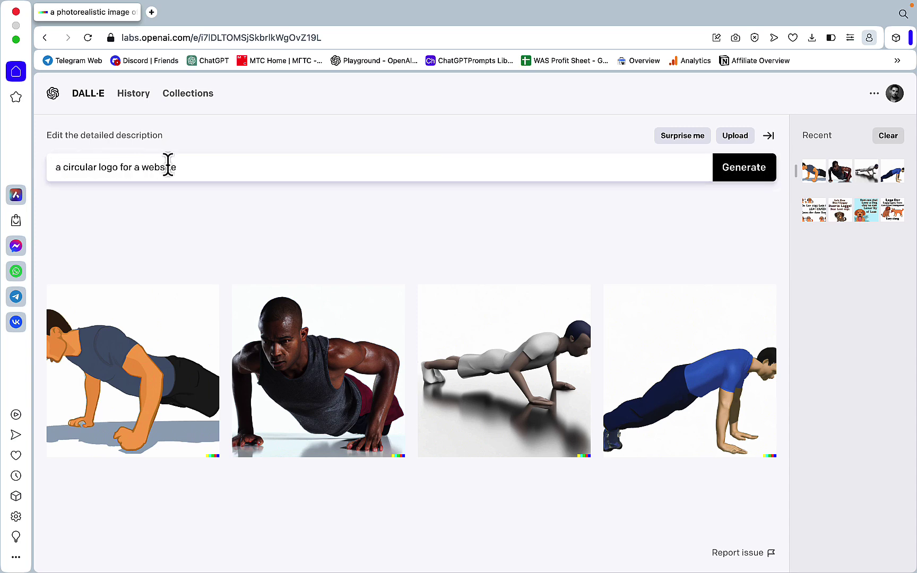
pyautogui.write('about A.I. called TrickMeNot')
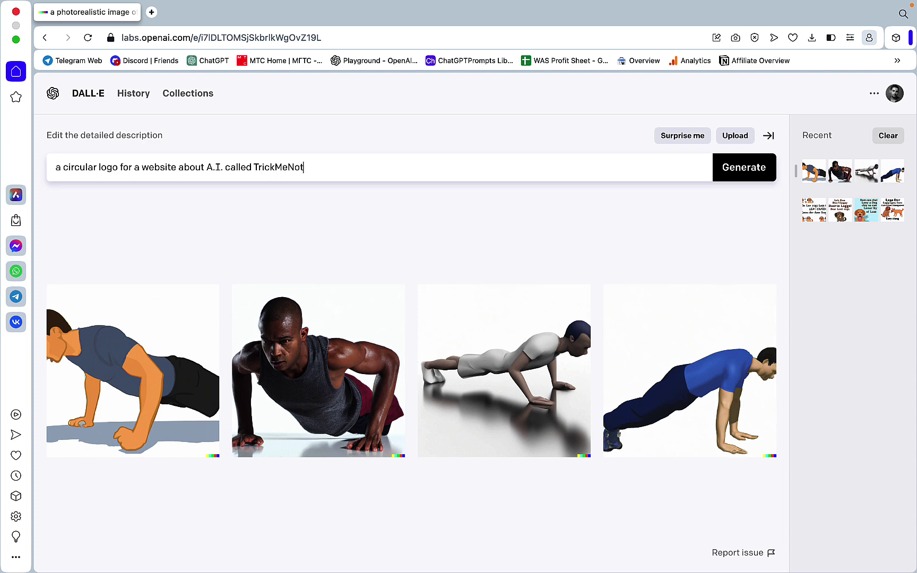
pyautogui.press('super+a')
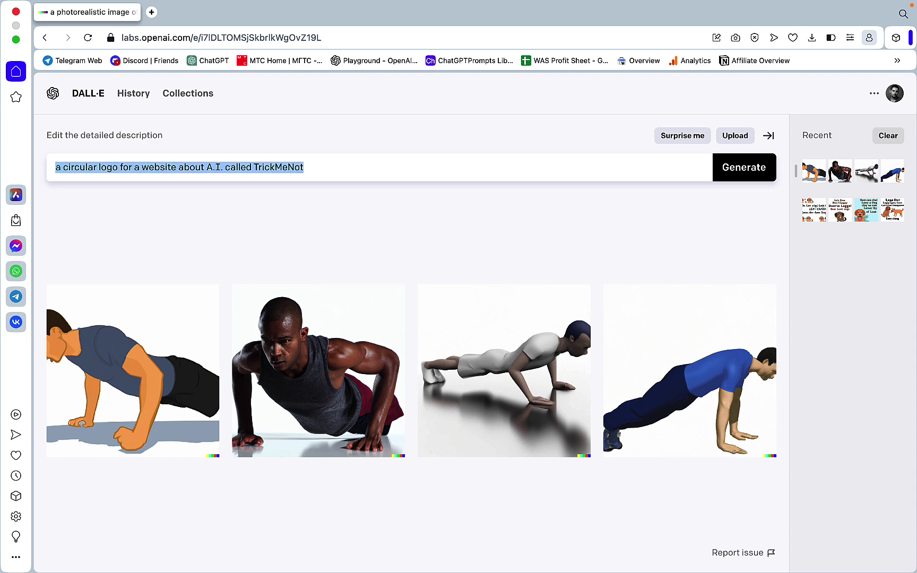
pyautogui.click(720, 178)
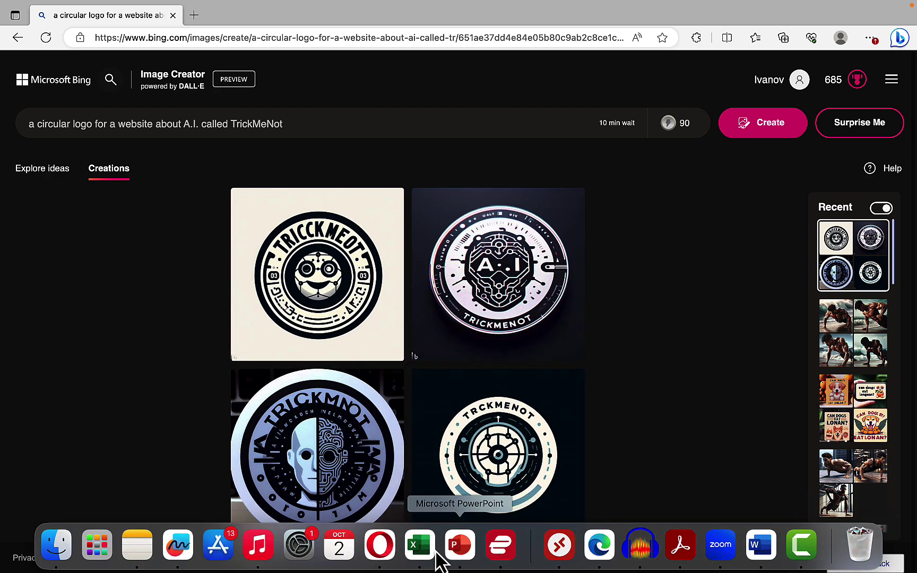
# Switch back to DALL·E to compare its TrickMeNot logos
pyautogui.click(388, 558)
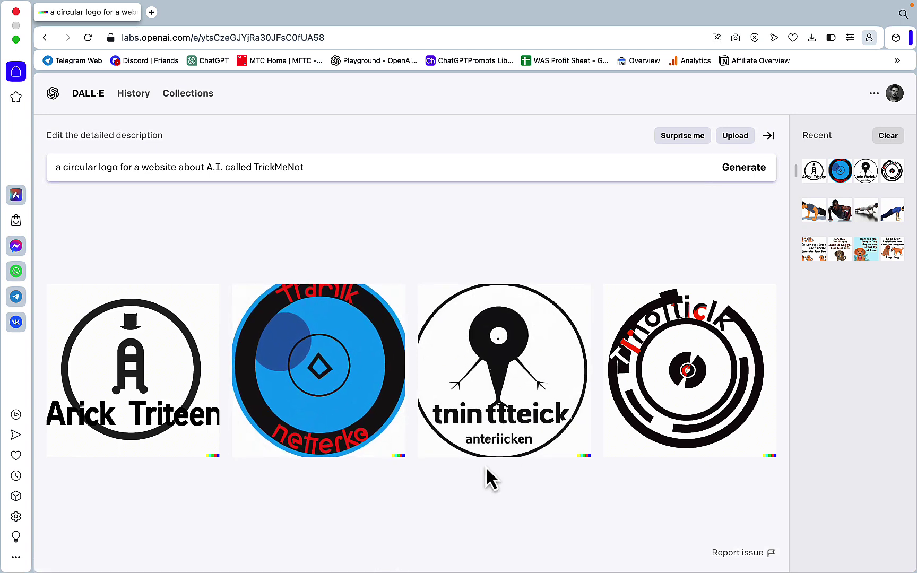
# Enter the prompt 'a funny red call-to-action button urging to subscribe', correcting 'buttom' to 'button', and submit
pyautogui.moveTo(338, 160); pyautogui.dragTo(21, 177)
pyautogui.write('a')
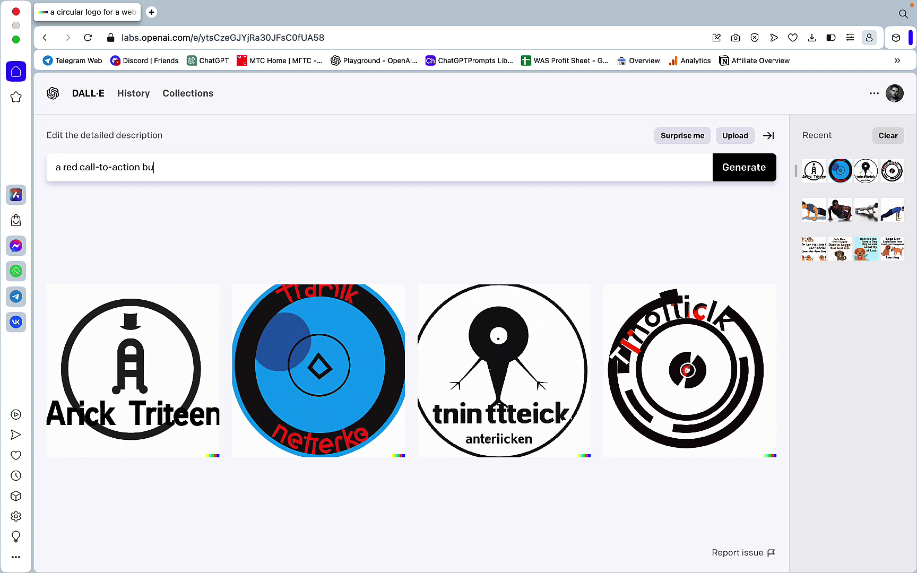
pyautogui.write('red call-to-action buttom')
pyautogui.click(74, 167)
pyautogui.press('Left')
pyautogui.press('Left')
pyautogui.write('funny')
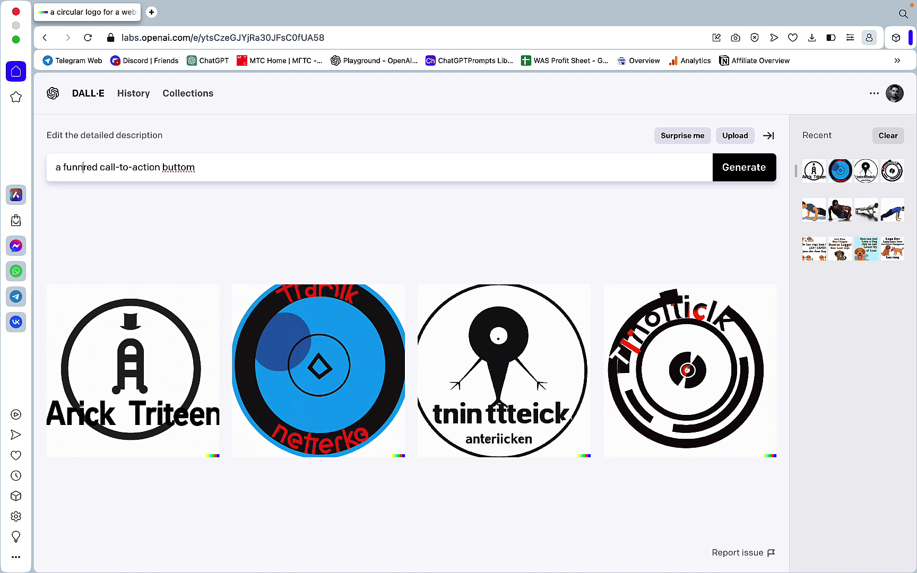
pyautogui.rightClick(187, 168)
pyautogui.click(200, 202)
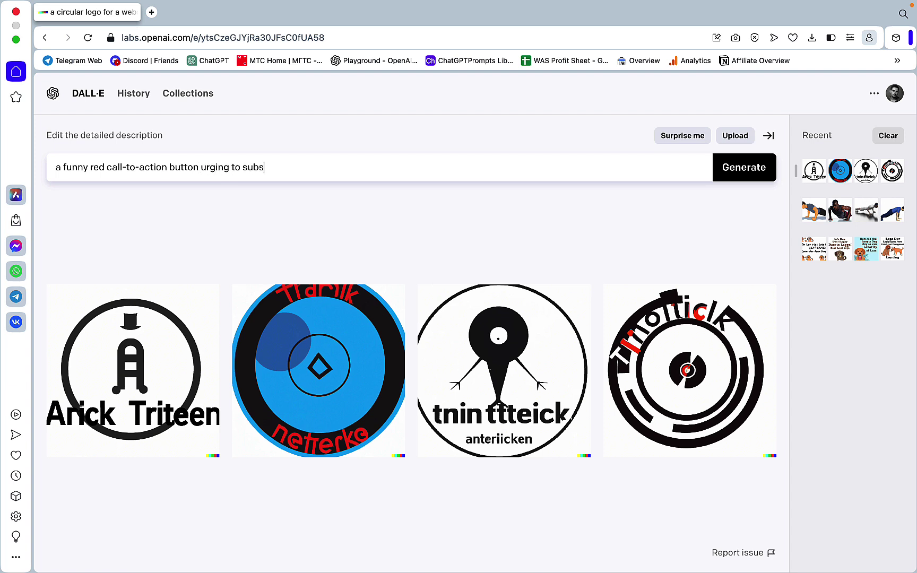
pyautogui.write('e')
pyautogui.press('Return')
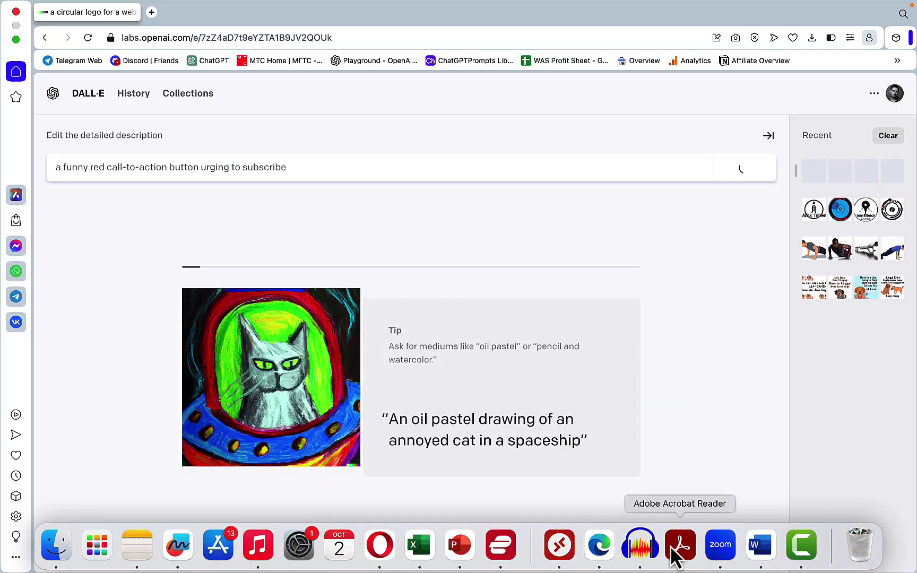
# Replace Bing's logo prompt with the subscribe-button prompt, then return to DALL·E
pyautogui.click(604, 549)
pyautogui.moveTo(309, 122); pyautogui.dragTo(4, 127)
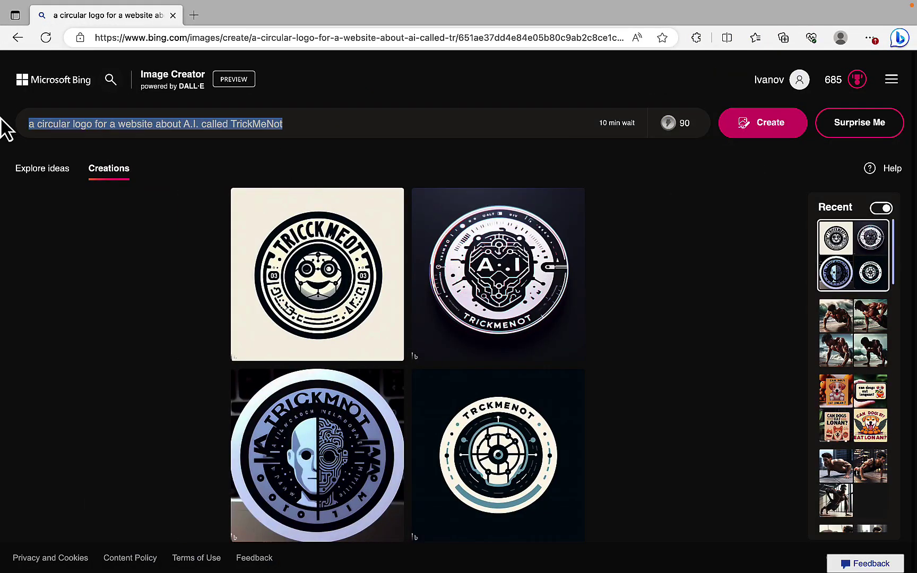
pyautogui.write('a funny red call-to-action button urging to subscribe')
pyautogui.press('super+Tab')
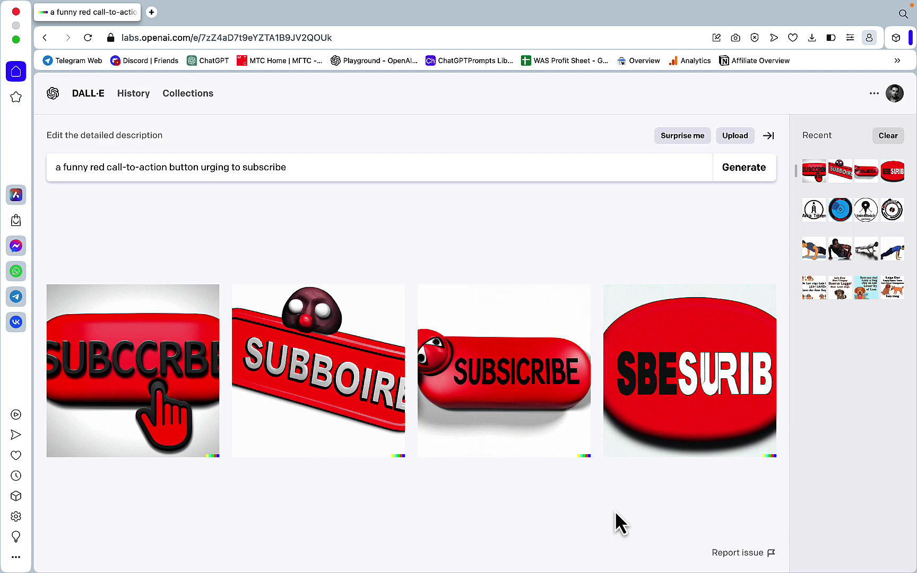
# Step through DALL·E's four subscribe-button images enlarged, then return to the results grid
pyautogui.click(114, 348)
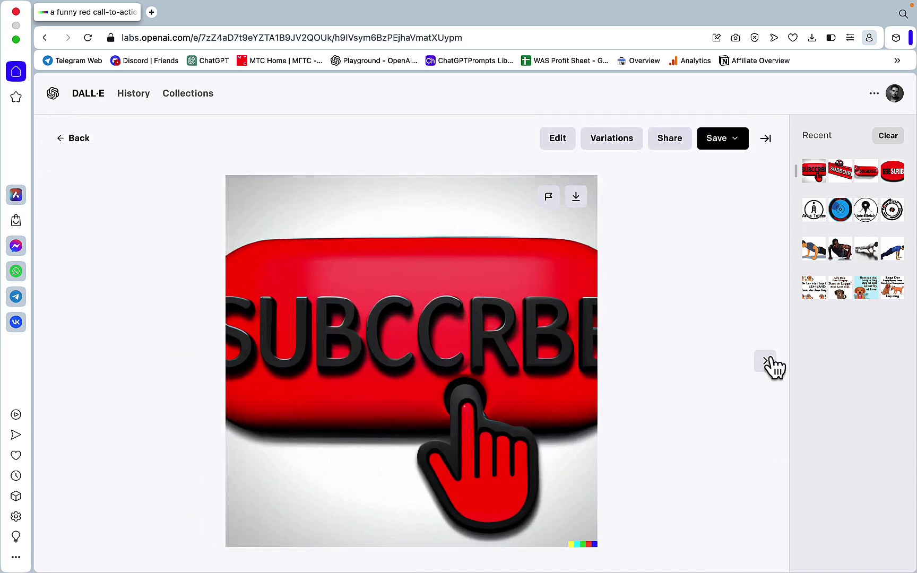
pyautogui.click(767, 361)
pyautogui.click(767, 361)
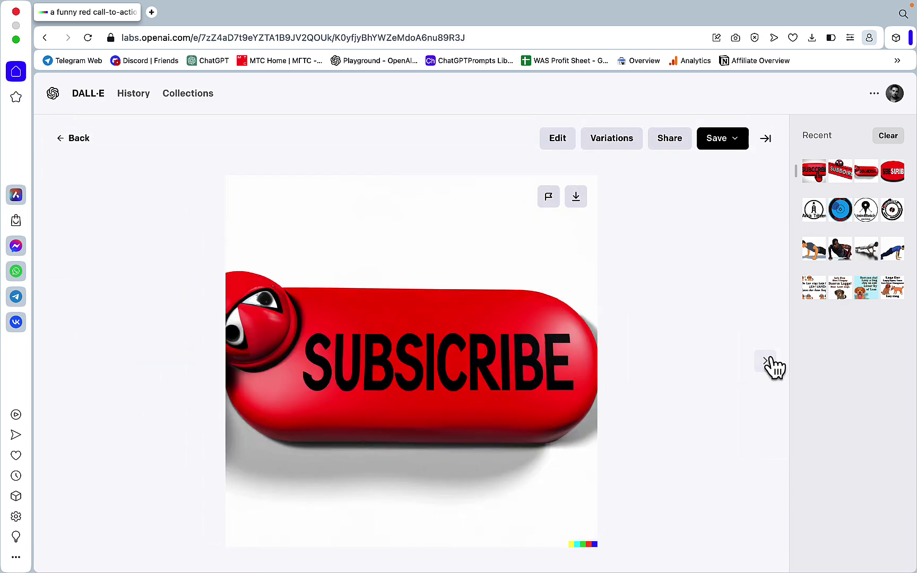
pyautogui.click(767, 362)
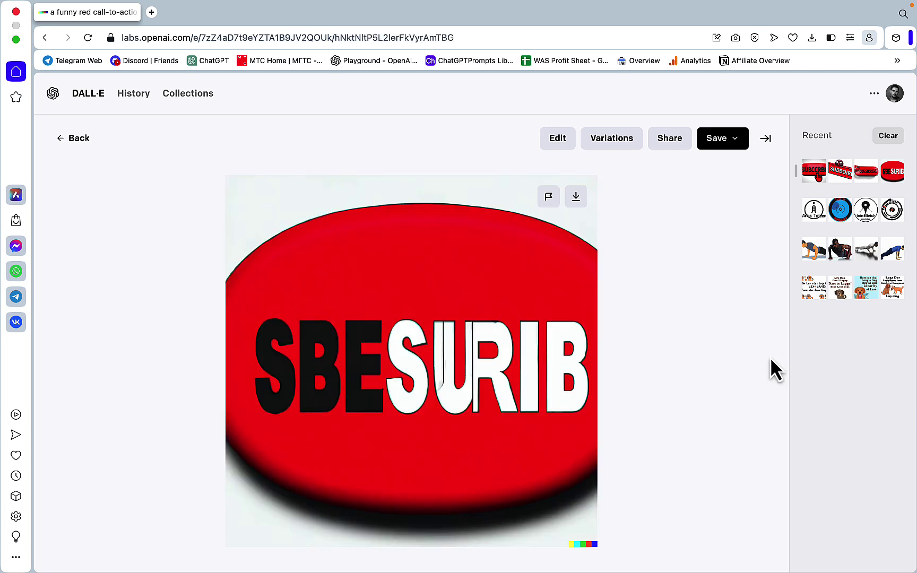
pyautogui.click(69, 140)
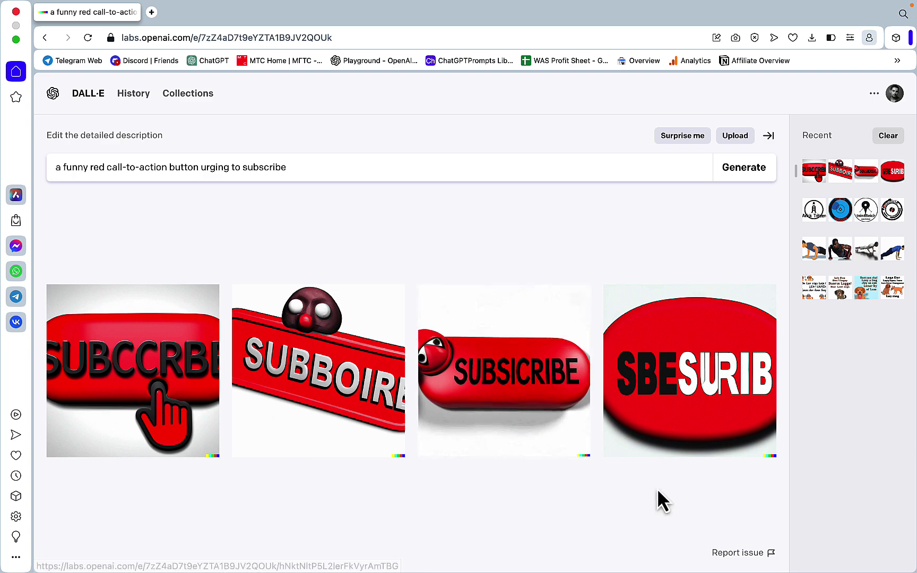
# Review Bing's four cartoon subscribe buttons misspelled 'SUBSCIBE' and select the prompt's word 'subscribe'
pyautogui.press('super+Tab')
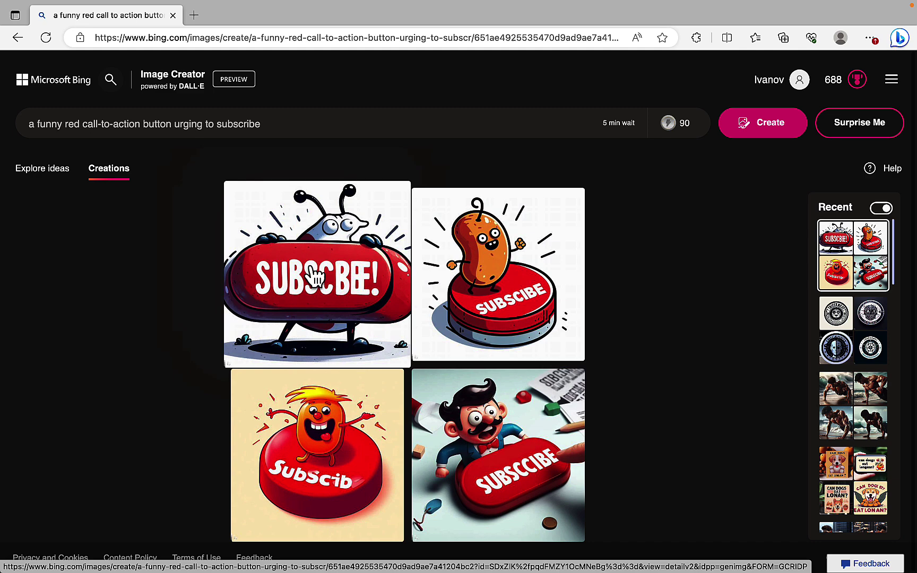
pyautogui.click(215, 137)
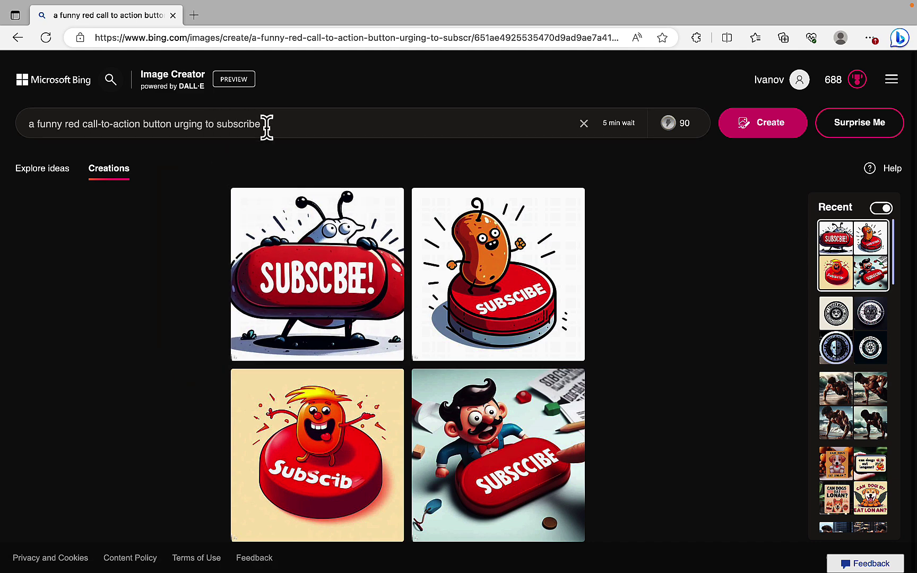
pyautogui.moveTo(267, 128); pyautogui.dragTo(212, 128)
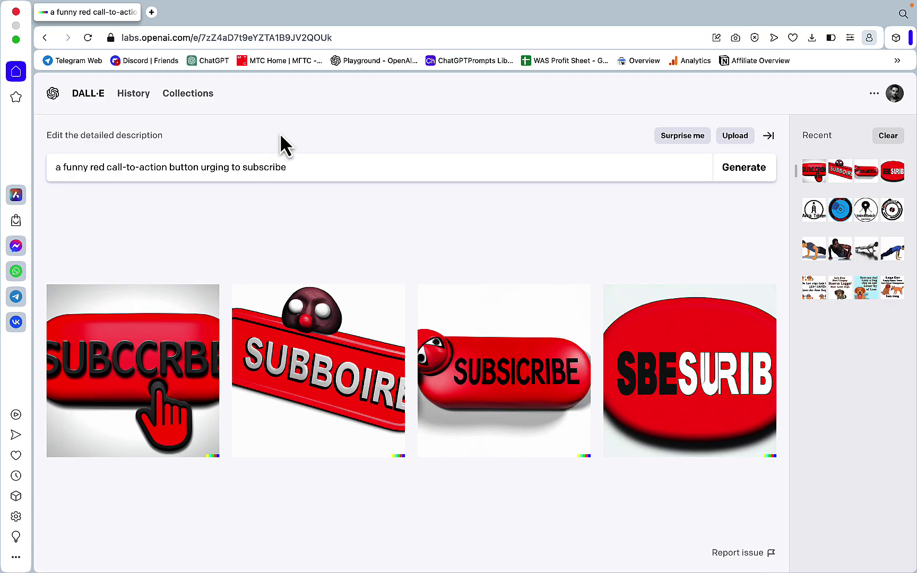
# Replace the DALL-E 2 prompt with the 5 vocal exercises infographic naming Exercise 1–5, and generate
pyautogui.click(293, 168)
pyautogui.press('super+a')
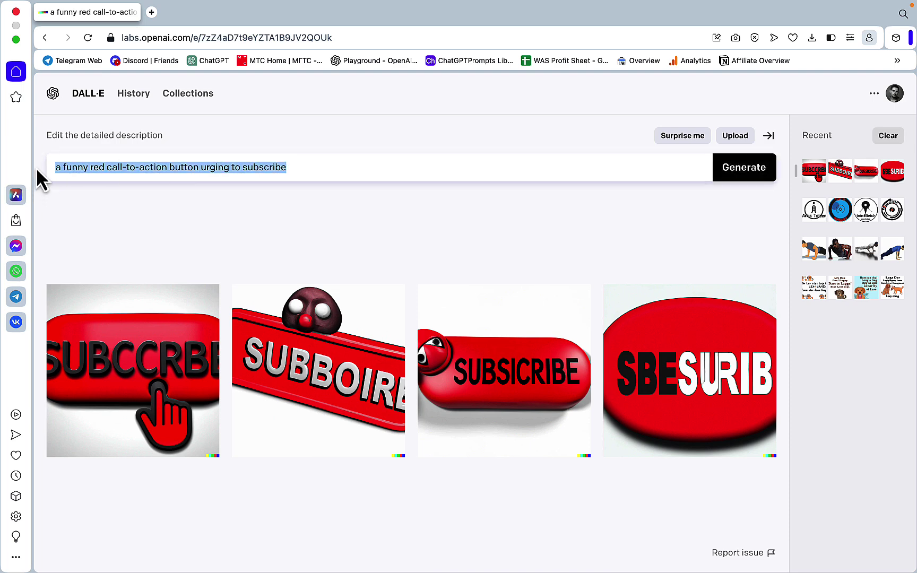
pyautogui.write('create an infographic for 5 vocal')
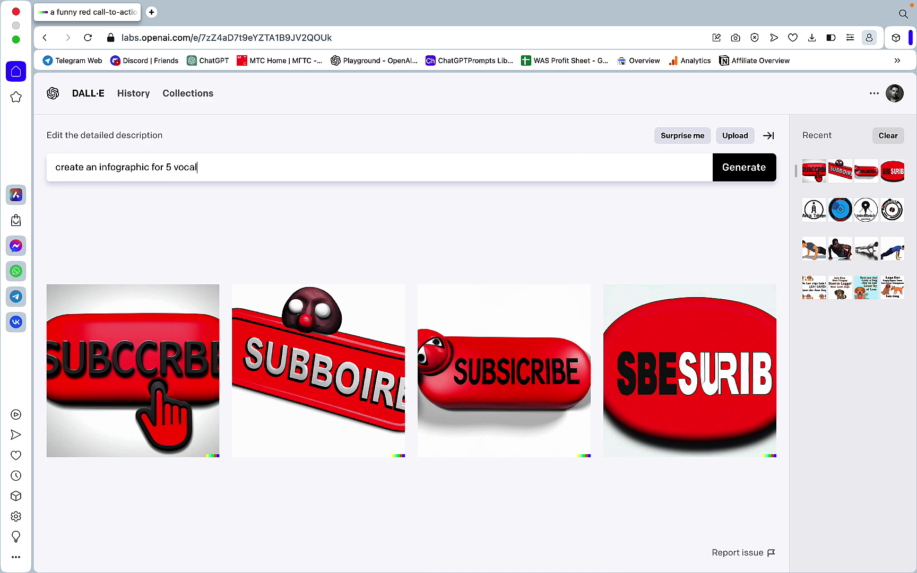
pyautogui.write('name Exercise 1, Exercise 2, Exercise 3, Exercise 4, Exercise 5')
pyautogui.press('Return')
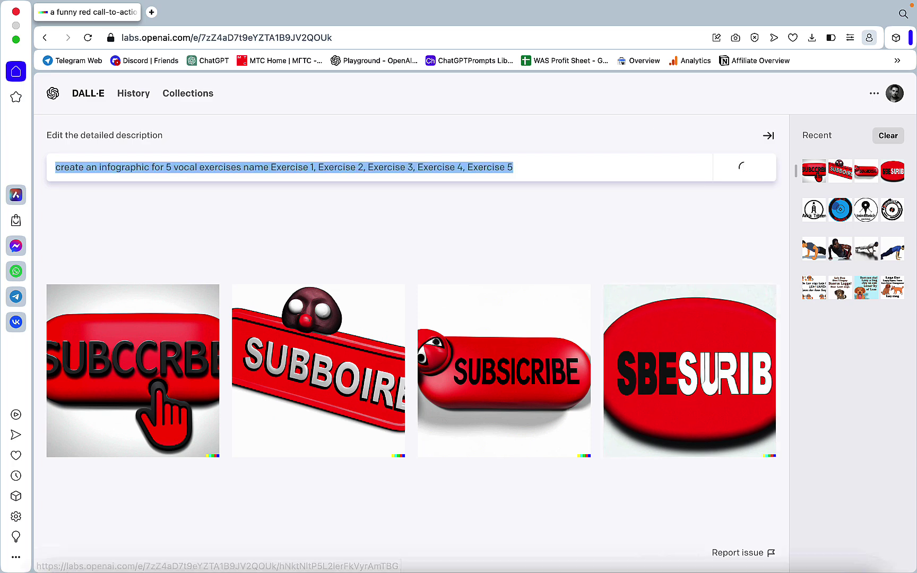
# Paste the vocal-exercises infographic prompt into Bing, start creating, dismiss the notice, return to DALL-E
pyautogui.click(601, 563)
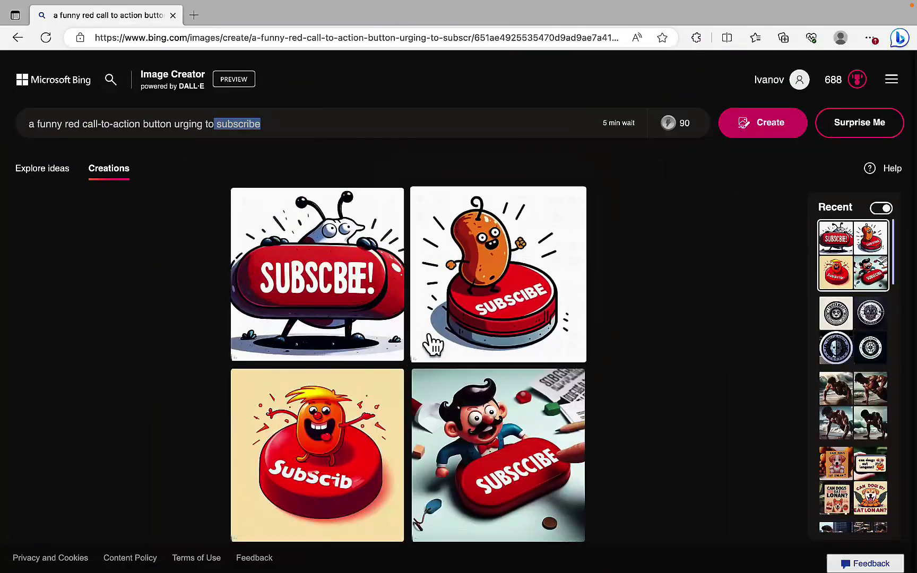
pyautogui.click(318, 121)
pyautogui.press('super+a')
pyautogui.write('create an infographic for 5 vocal exercises name Exercise 1, Exercise 2, Exercise 3, Exercise 4, Exercise 5')
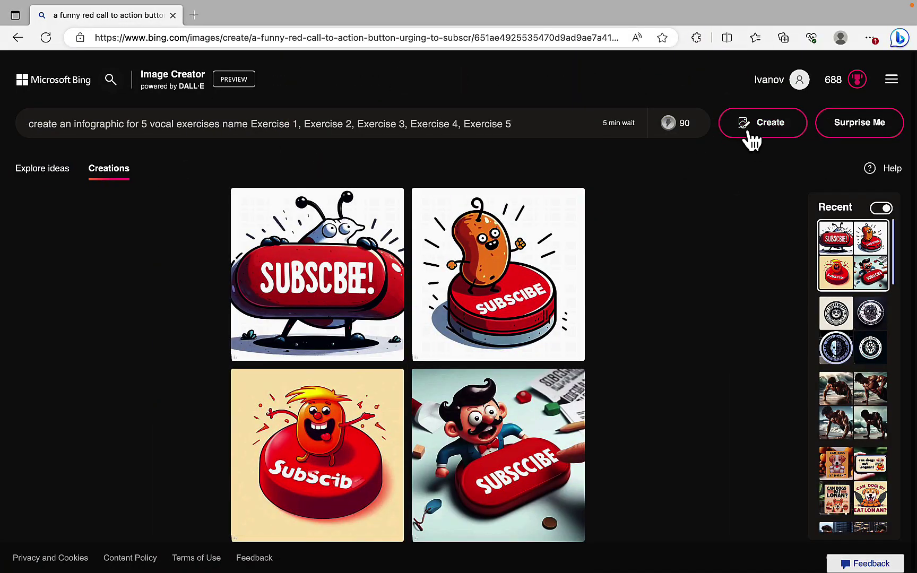
pyautogui.click(750, 136)
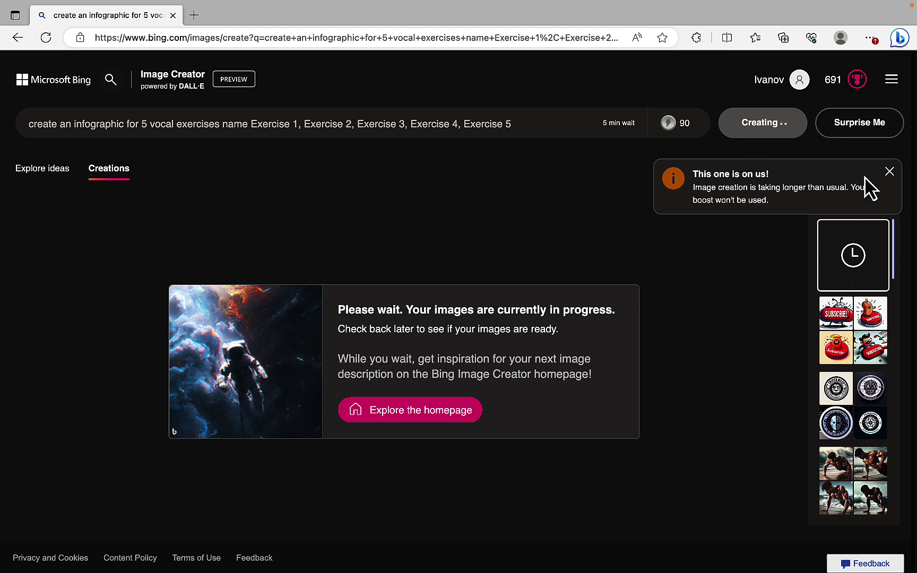
pyautogui.click(888, 172)
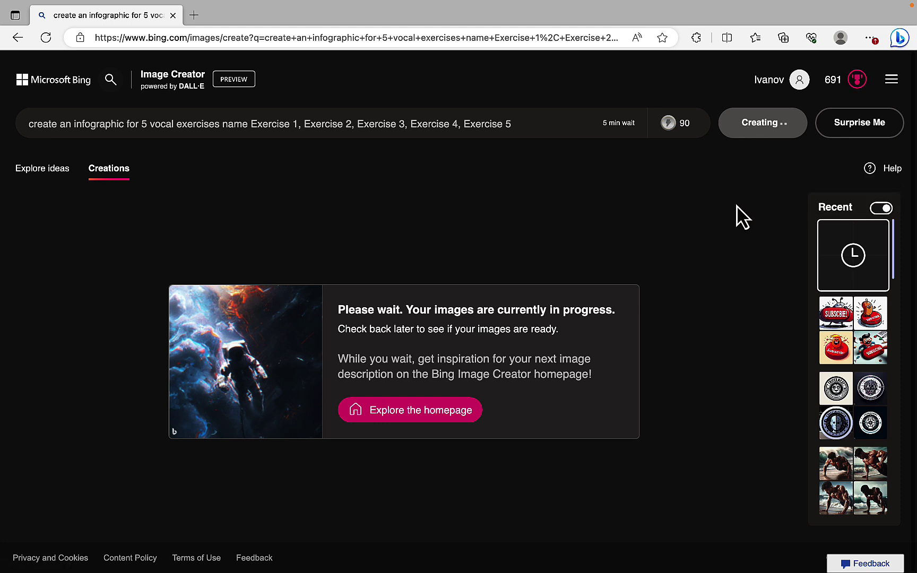
pyautogui.moveTo(459, 563)
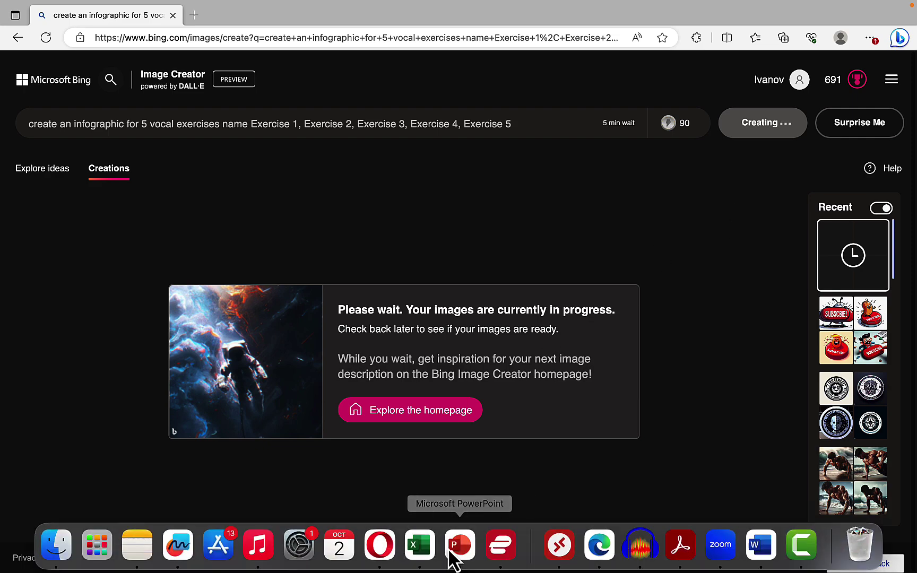
pyautogui.click(390, 563)
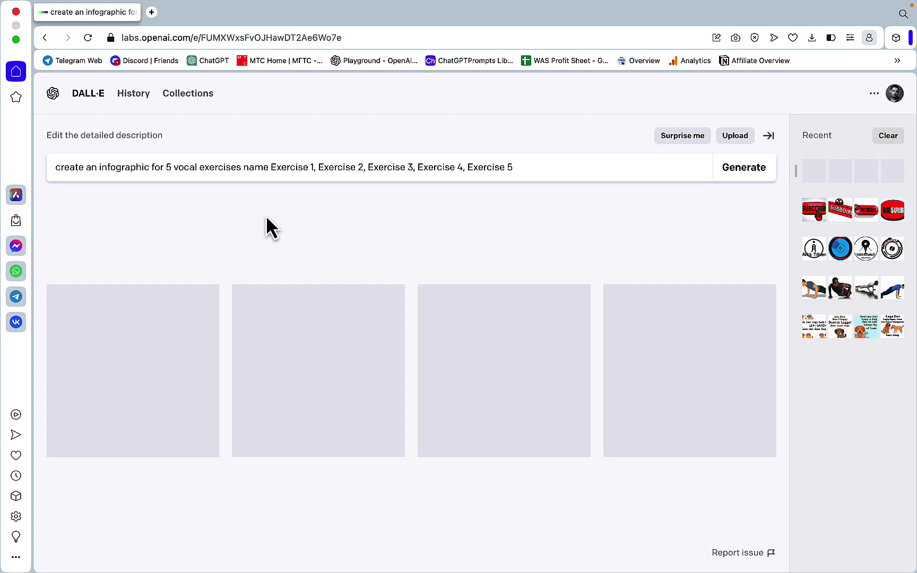
# Enlarge the second, fourth and third DALL-E infographics, noting garbled titles like 'Exite Explocrie'
pyautogui.moveTo(302, 358)
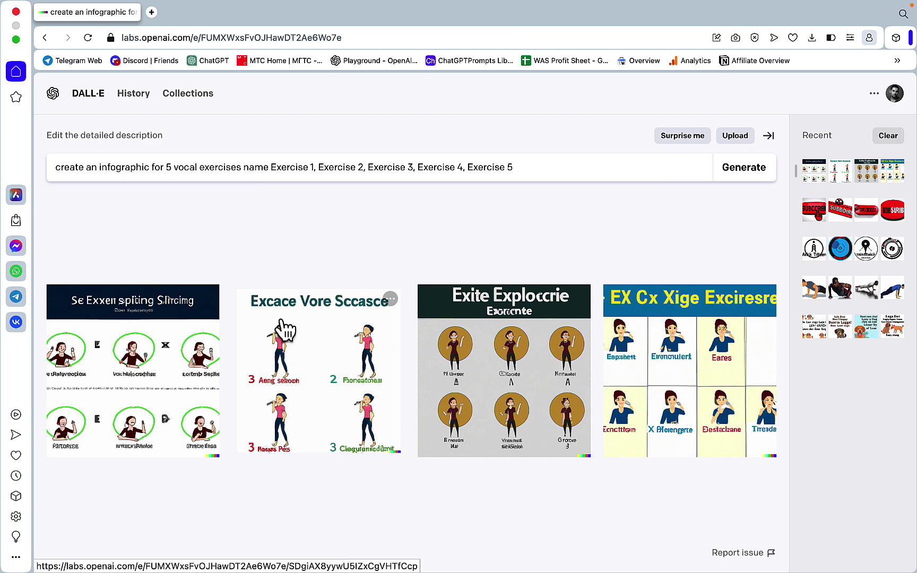
pyautogui.click(321, 363)
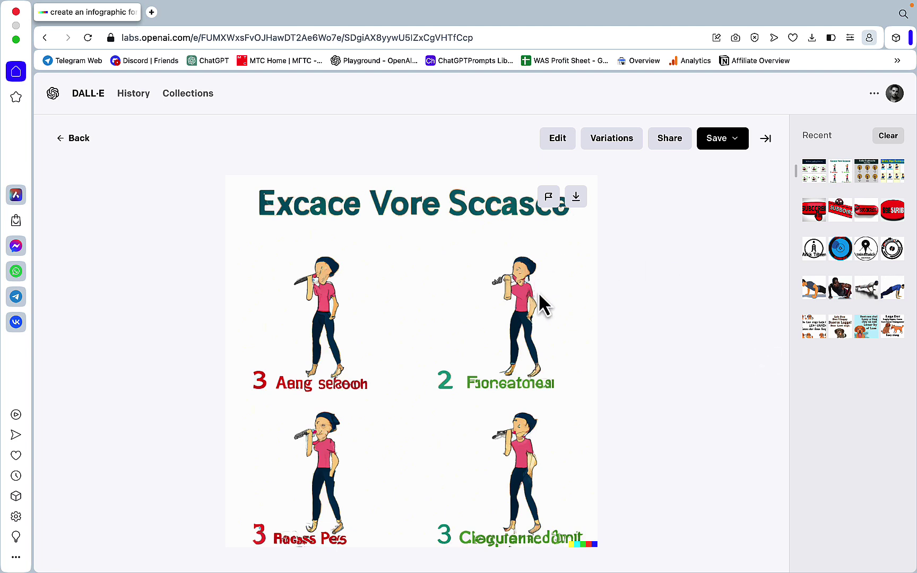
pyautogui.click(68, 139)
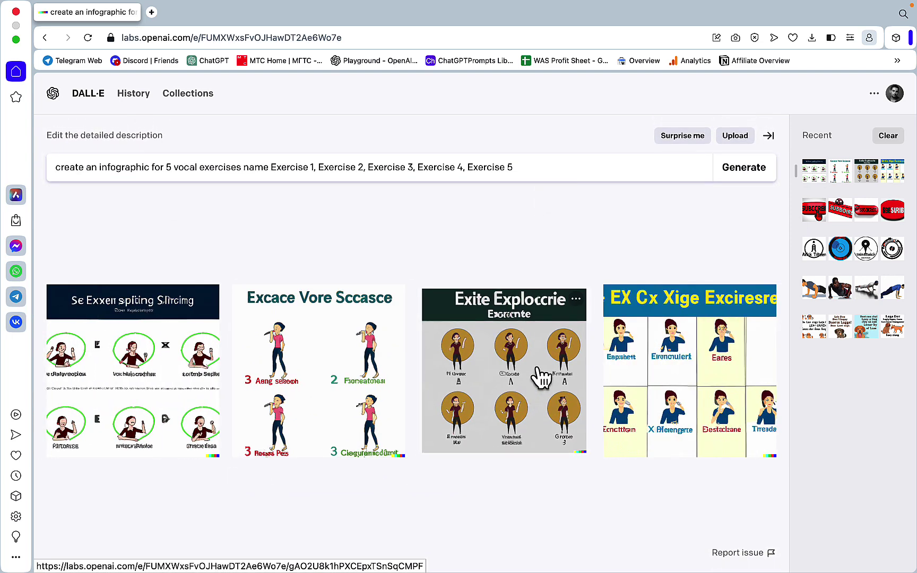
pyautogui.click(665, 377)
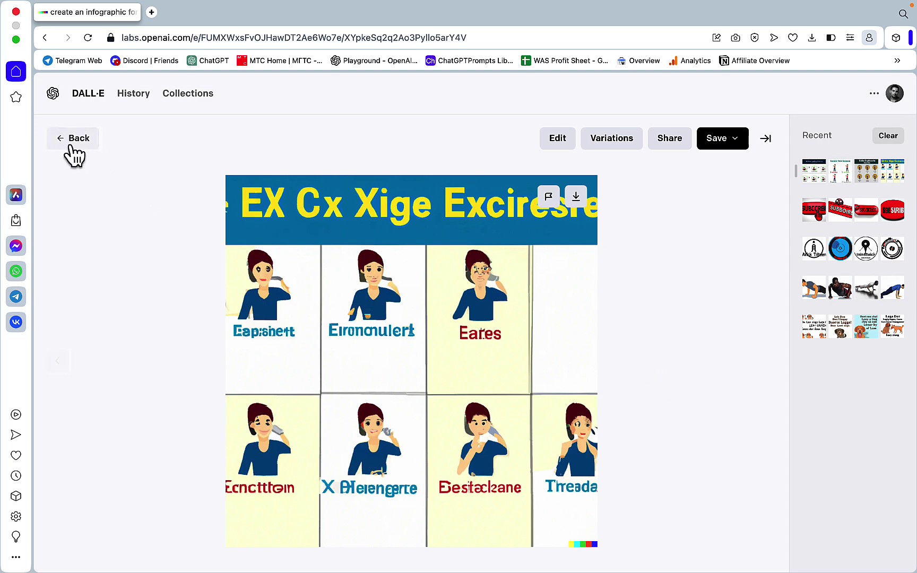
pyautogui.click(67, 148)
pyautogui.click(535, 403)
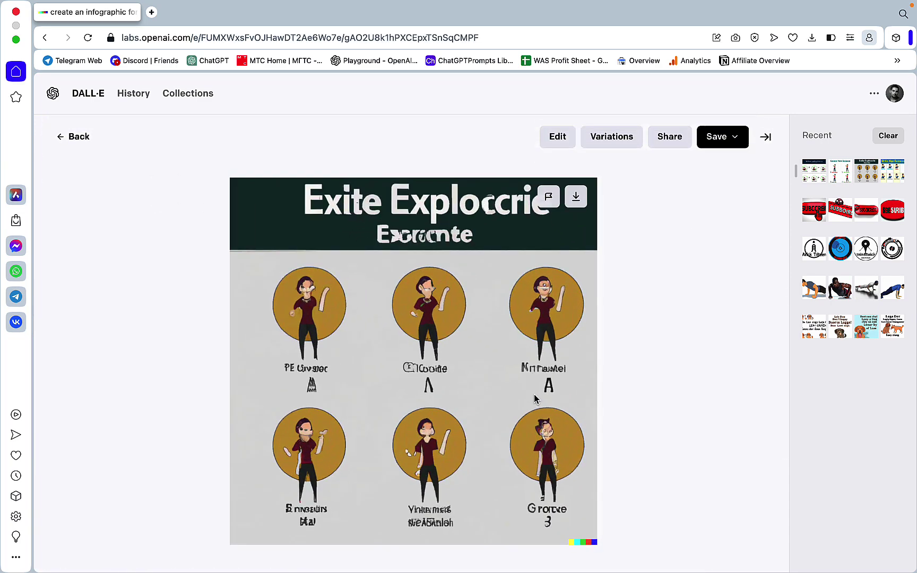
pyautogui.click(44, 37)
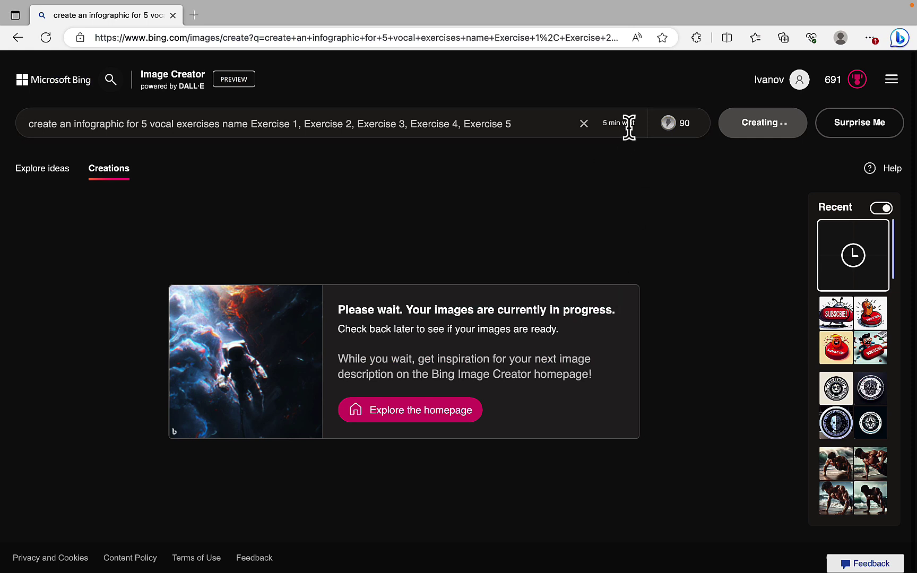
# Wait on Bing's Creating page for the vocal-exercises infographic, estimated at 5 minutes
pyautogui.moveTo(630, 133)
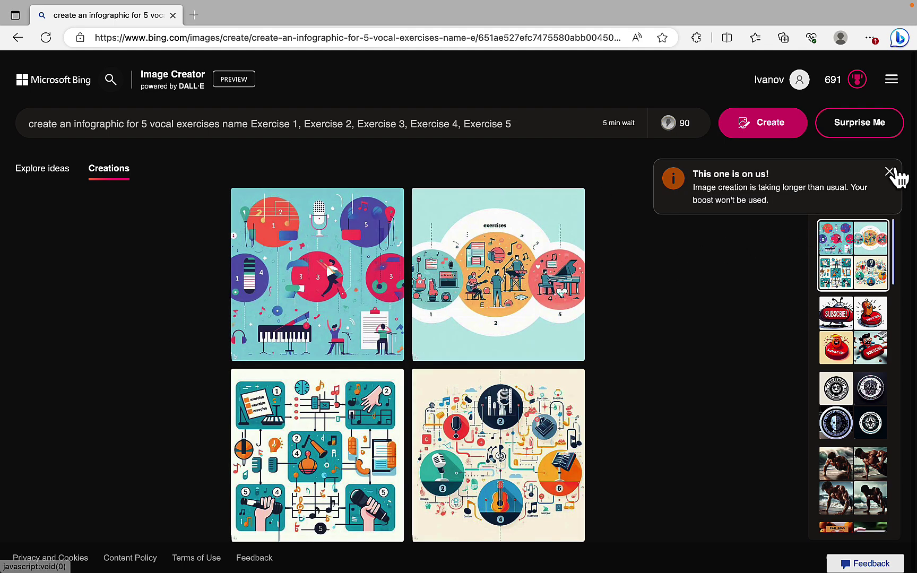
pyautogui.click(893, 177)
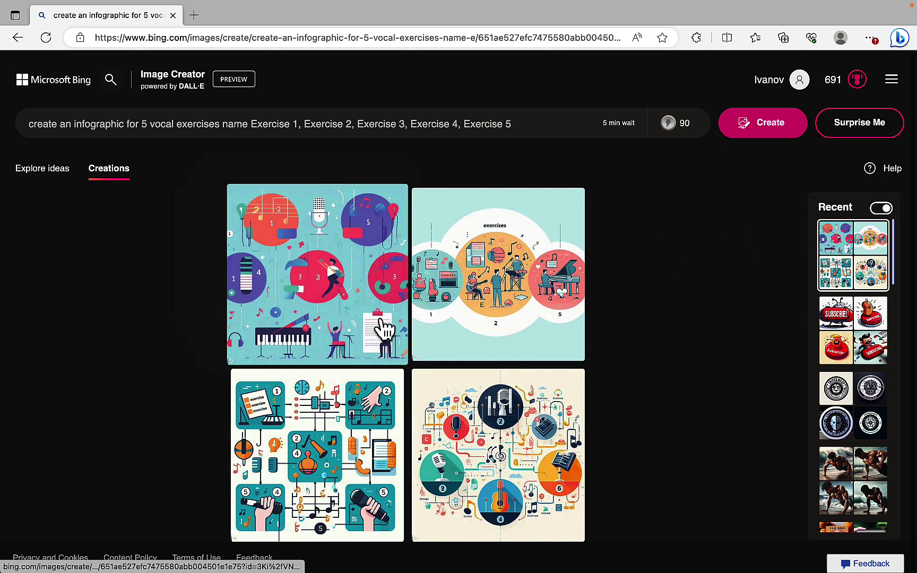
pyautogui.click(329, 287)
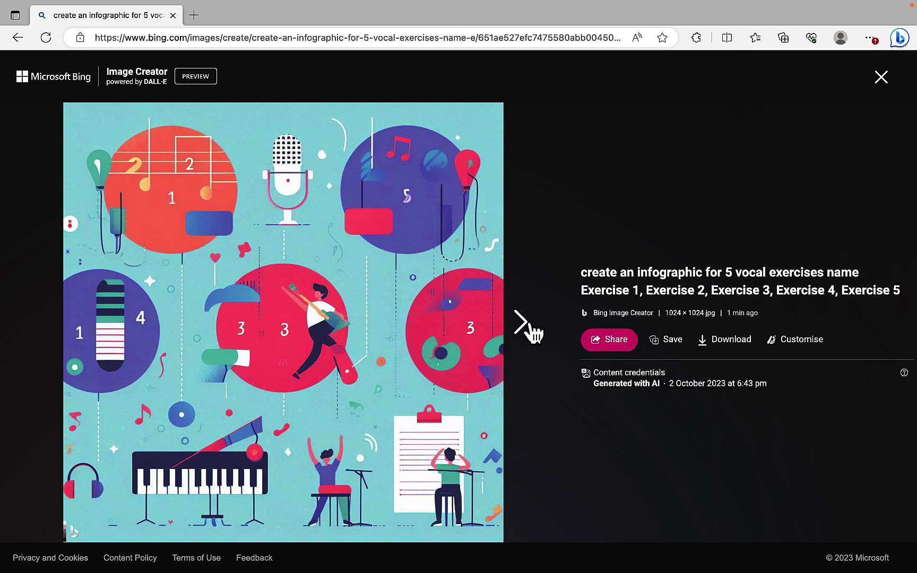
pyautogui.click(526, 323)
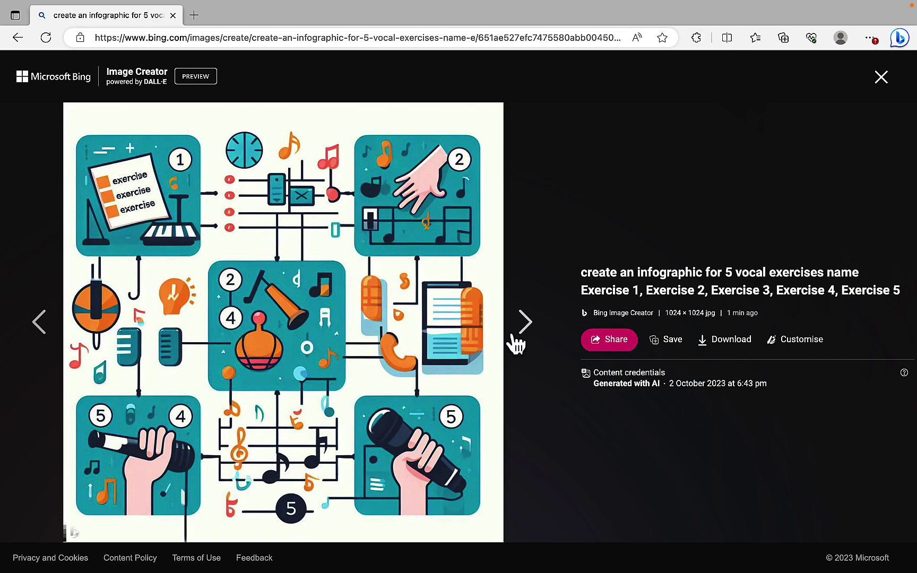
pyautogui.click(539, 333)
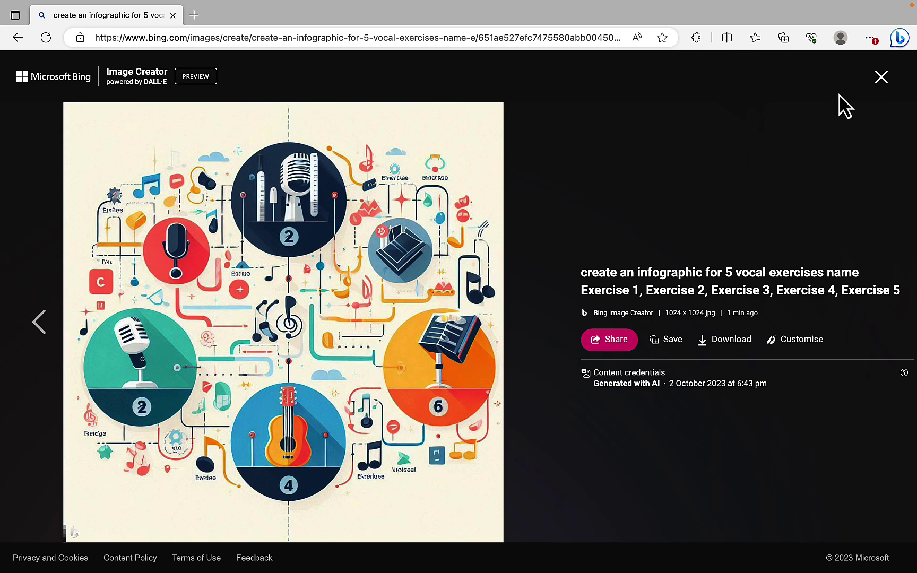
pyautogui.click(878, 79)
# Scroll to the Recent creations, open the birthday card set, then the A.I. subscribe banner set
pyautogui.scroll(-8, 884, 446)
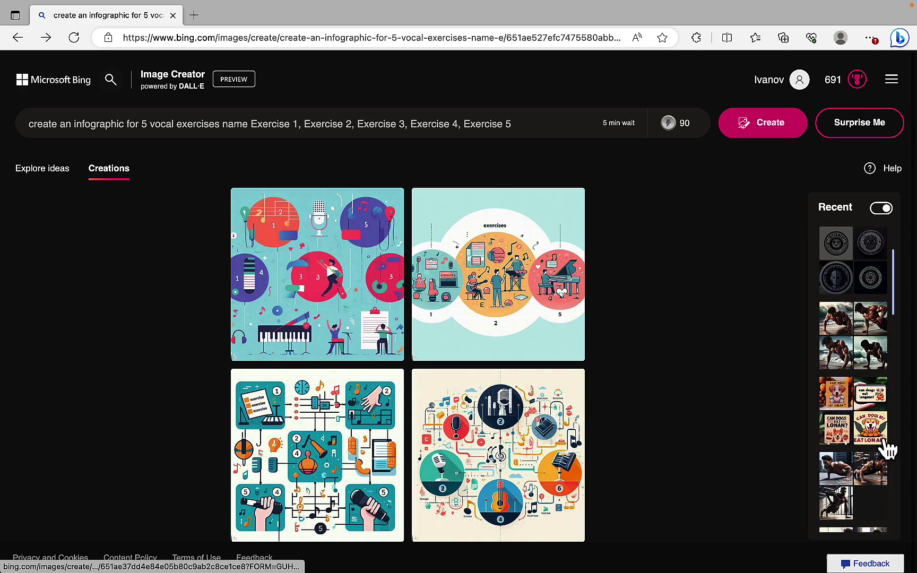
pyautogui.scroll(-10, 887, 451)
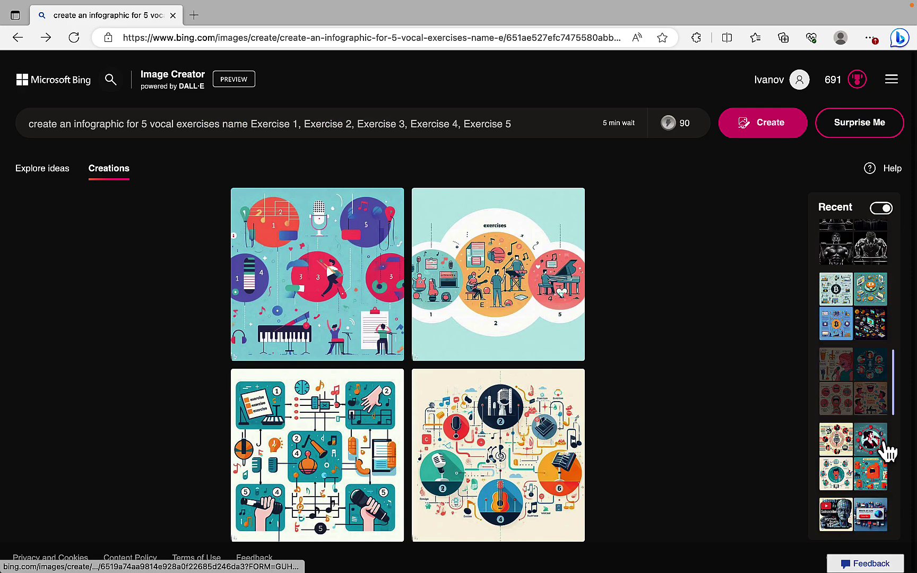
pyautogui.scroll(-3, 885, 456)
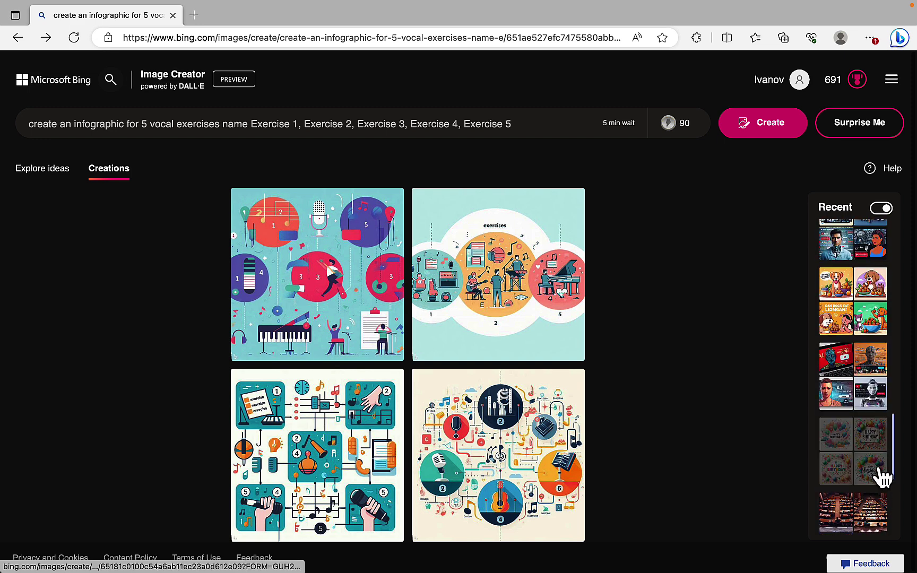
pyautogui.click(847, 446)
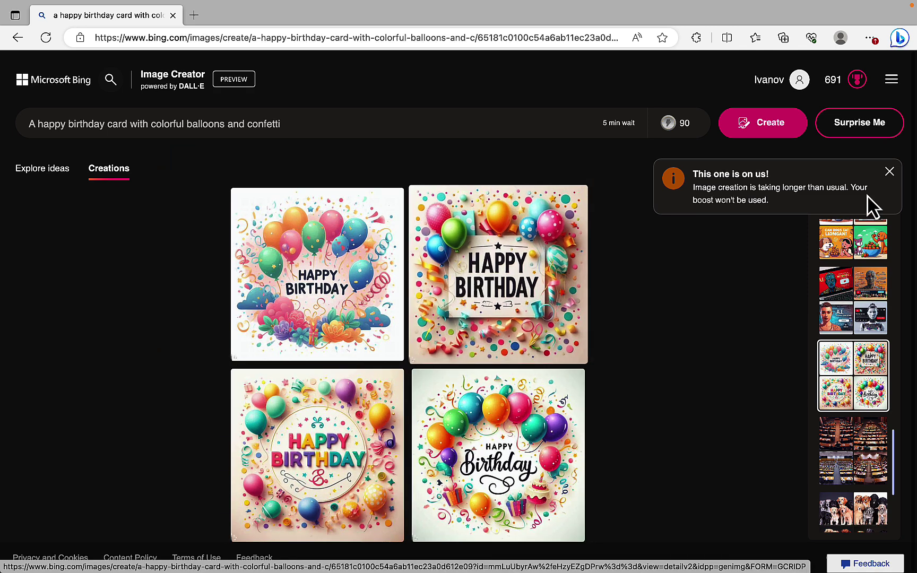
pyautogui.click(889, 172)
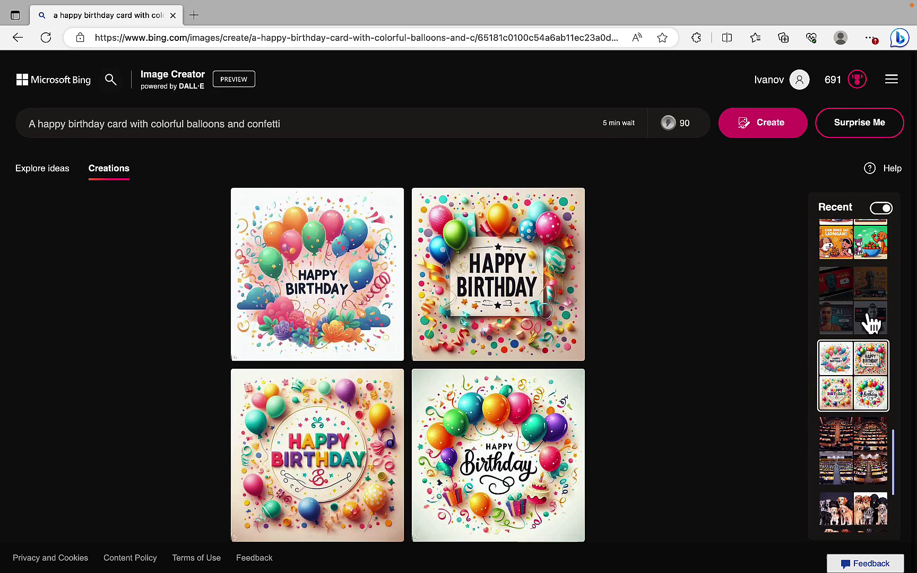
pyautogui.click(869, 321)
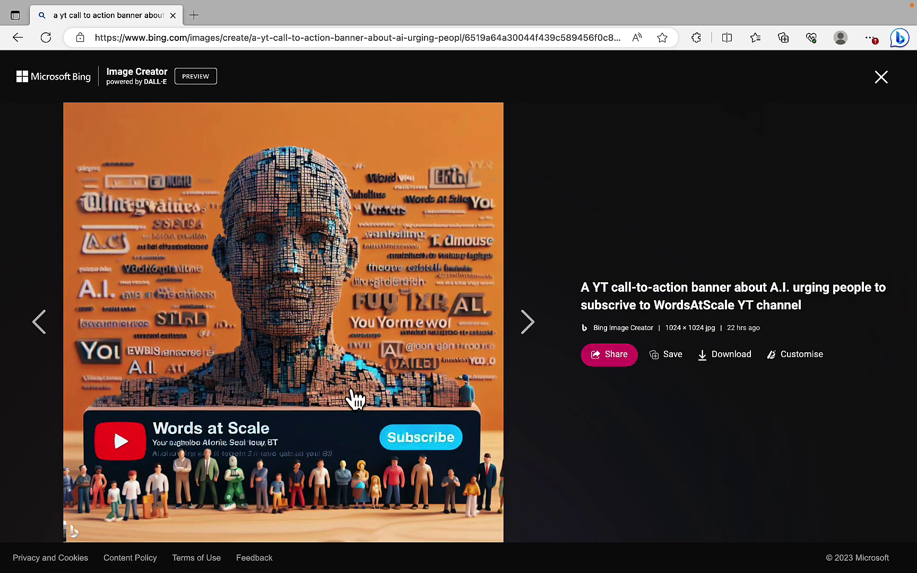
# Close the banner, browse the Can Dogs Eat Longan images, then open the vocal warm-up infographics
pyautogui.click(881, 77)
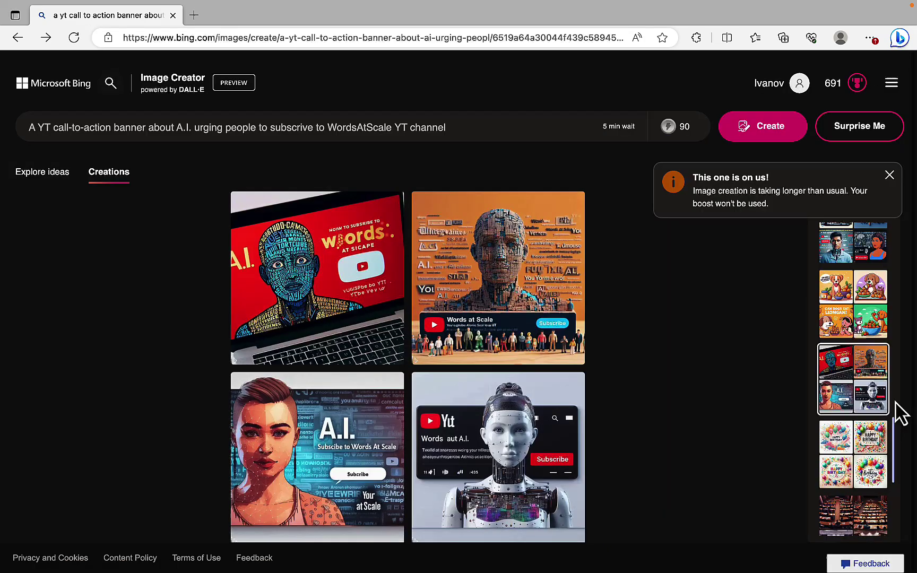
pyautogui.click(841, 334)
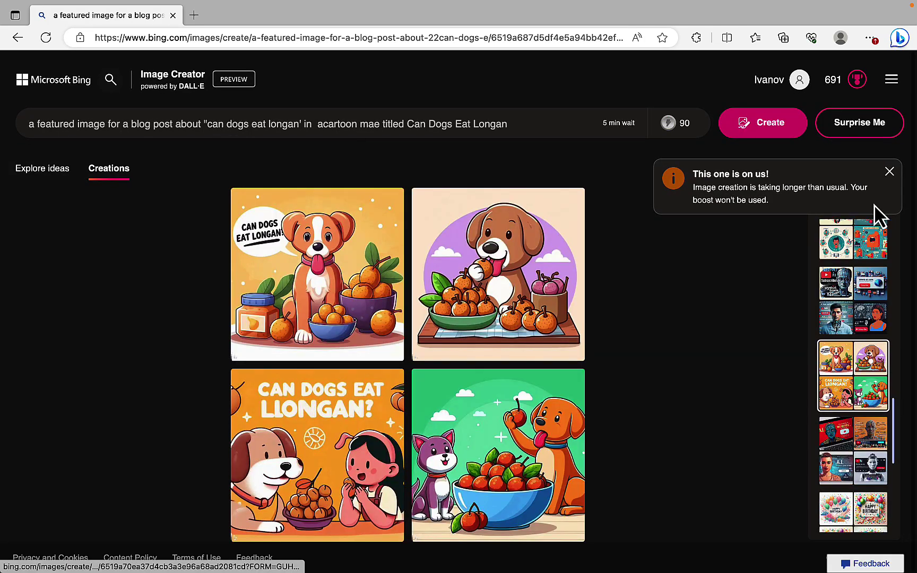
pyautogui.click(889, 172)
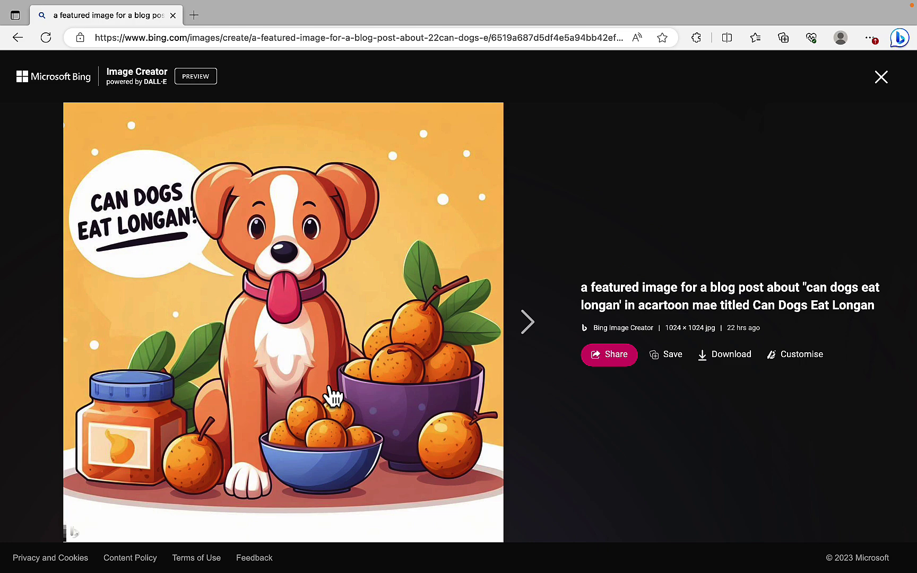
pyautogui.click(524, 320)
pyautogui.click(821, 361)
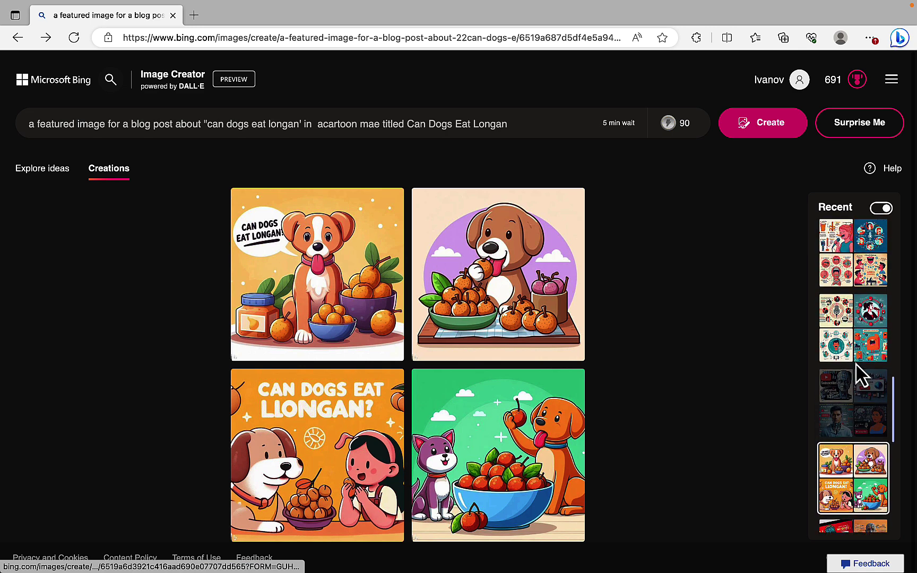
pyautogui.click(840, 339)
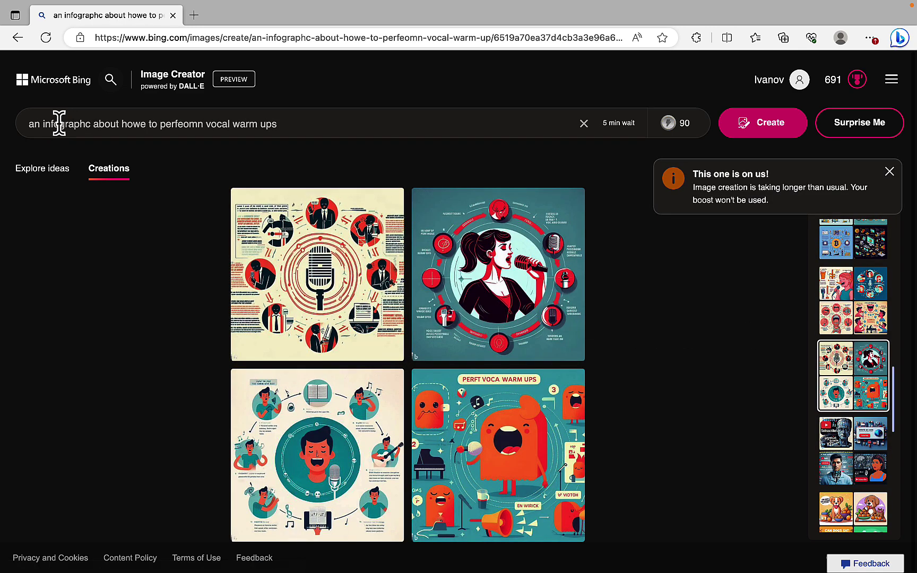
# Enlarge and step through all four vocal warm-up infographics, then close the viewer
pyautogui.click(356, 267)
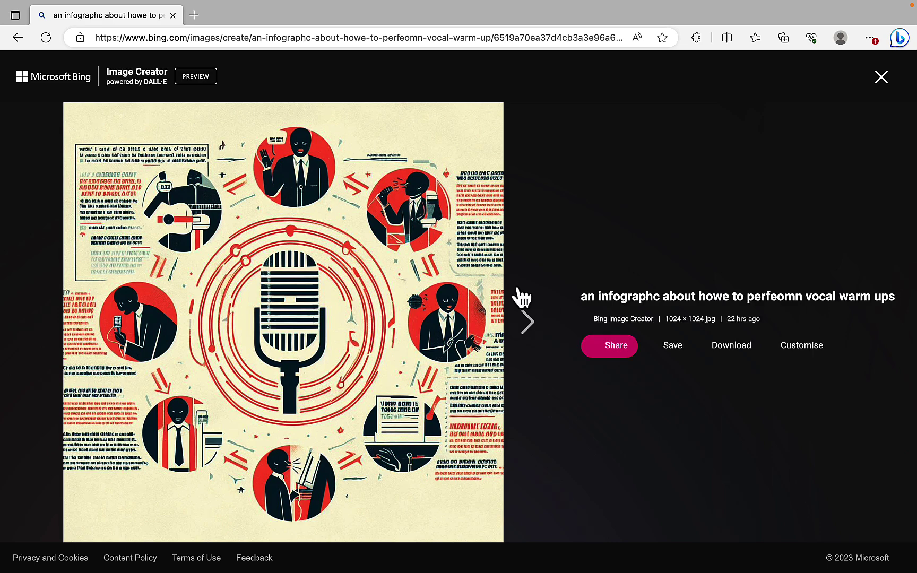
pyautogui.click(520, 322)
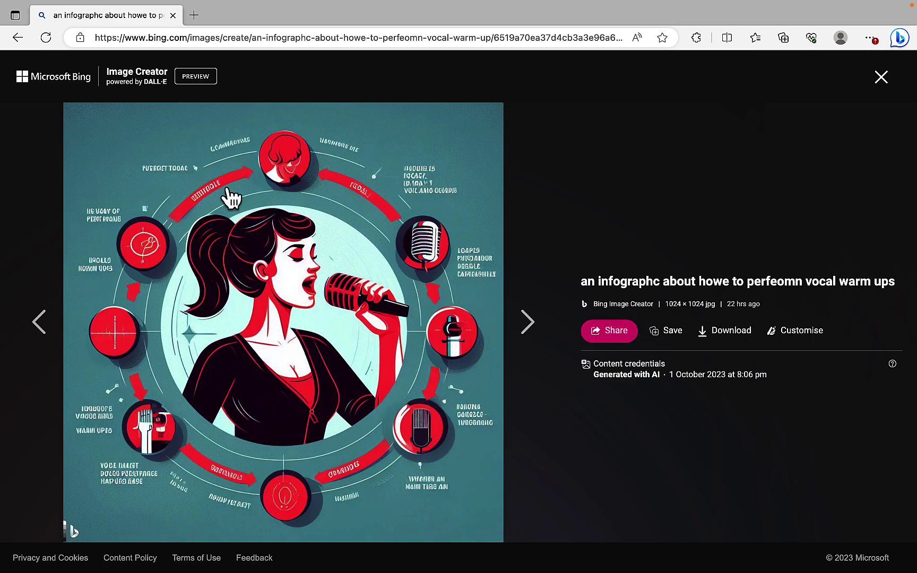
pyautogui.click(522, 339)
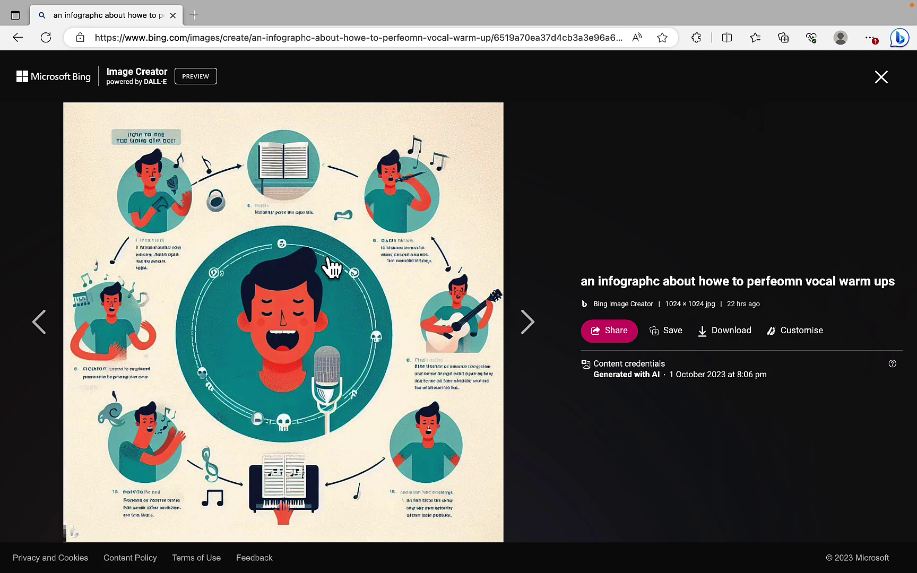
pyautogui.click(521, 322)
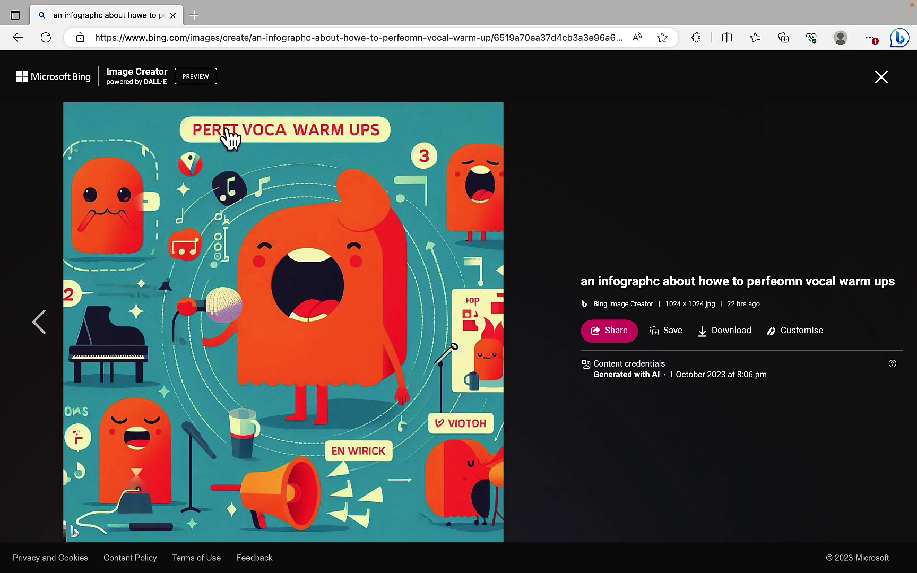
pyautogui.click(859, 300)
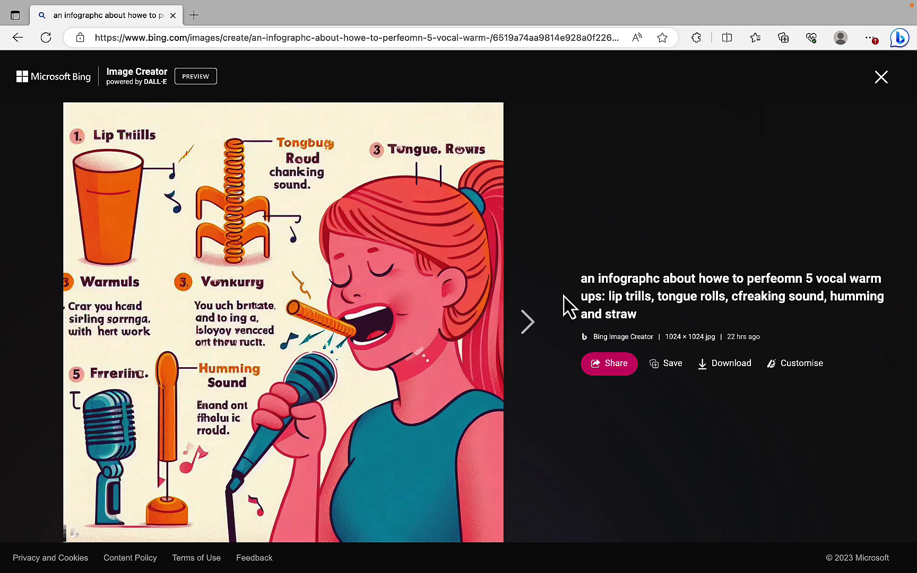
# Step through the remaining '5 vocal warm ups: lip trills, tongue rolls…' infographics and close the viewer
pyautogui.click(538, 325)
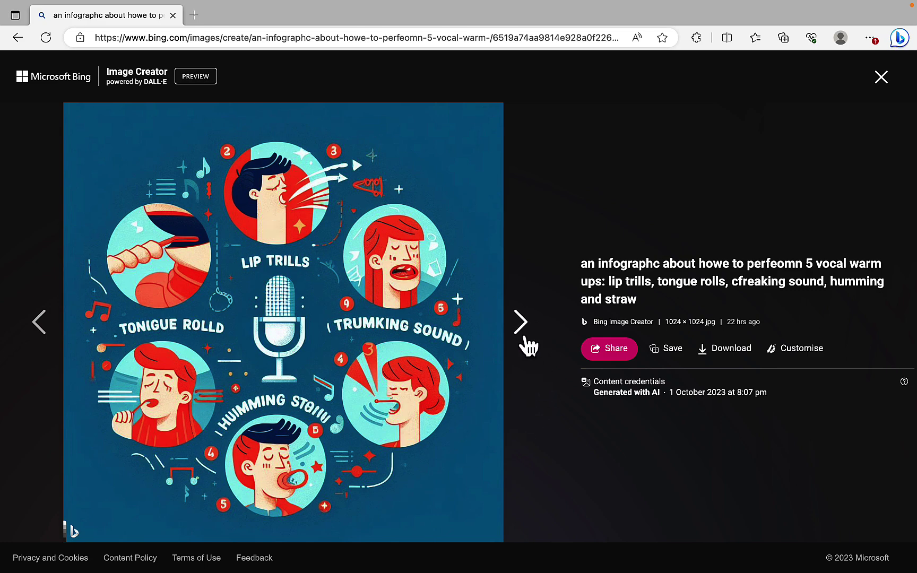
pyautogui.click(526, 346)
pyautogui.click(527, 346)
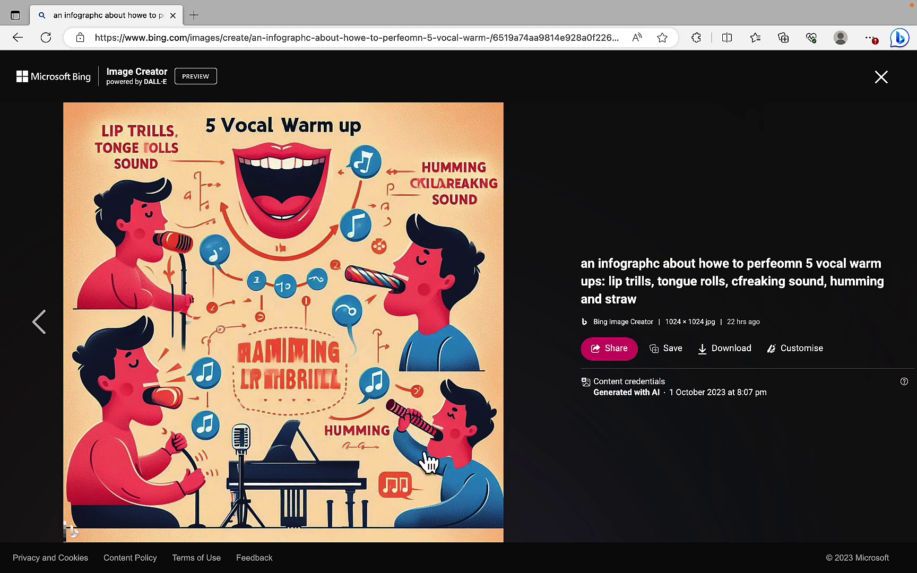
pyautogui.click(880, 80)
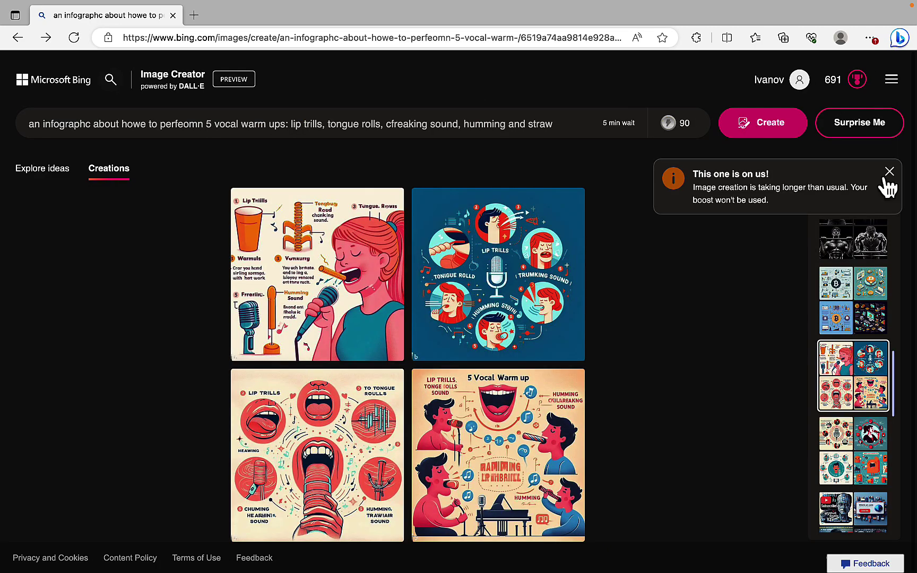
# Step through the crypto mining infographics, then open the photorealistic muscle-up athlete creation
pyautogui.click(852, 294)
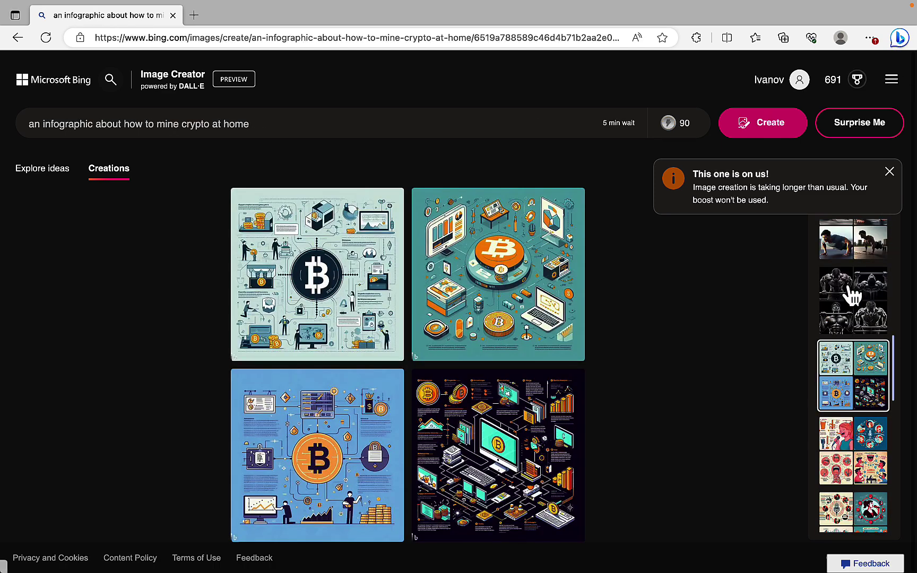
pyautogui.click(890, 173)
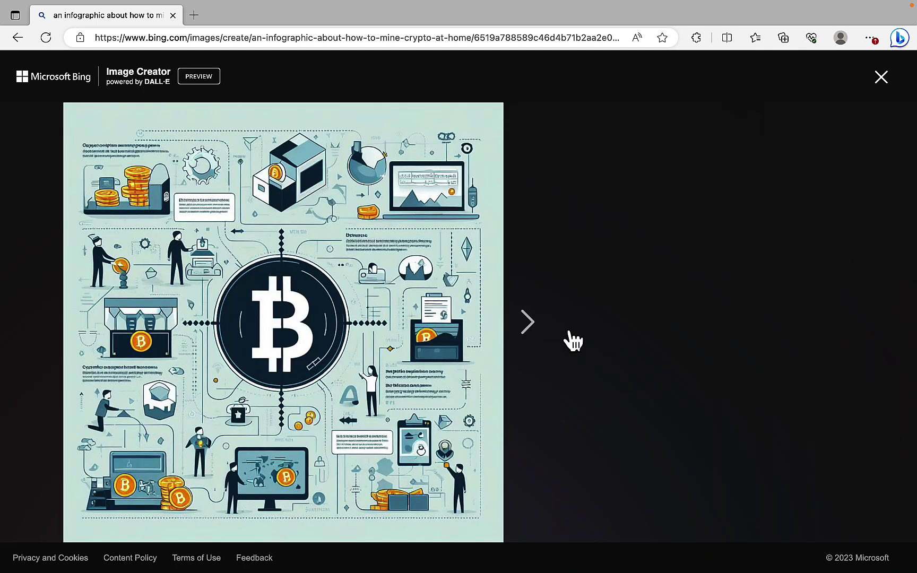
pyautogui.click(526, 325)
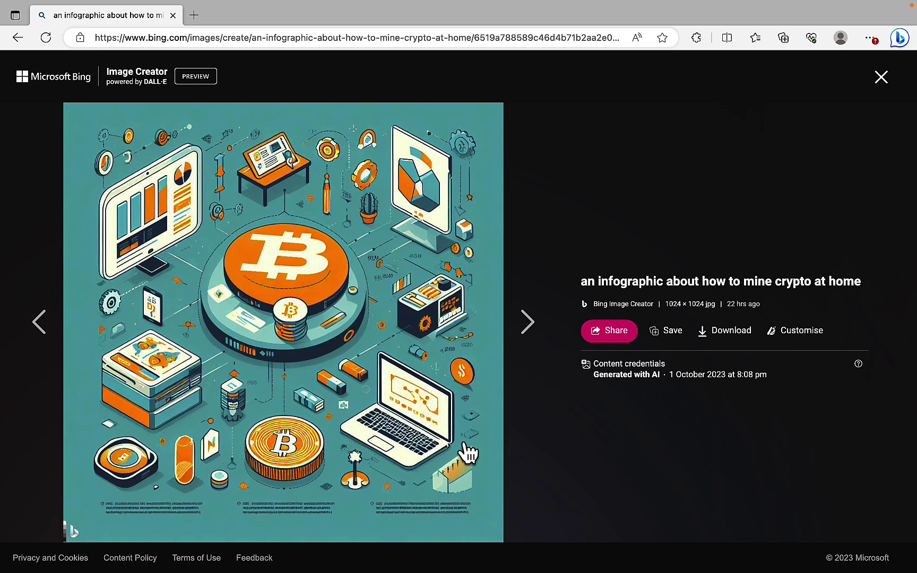
pyautogui.click(529, 327)
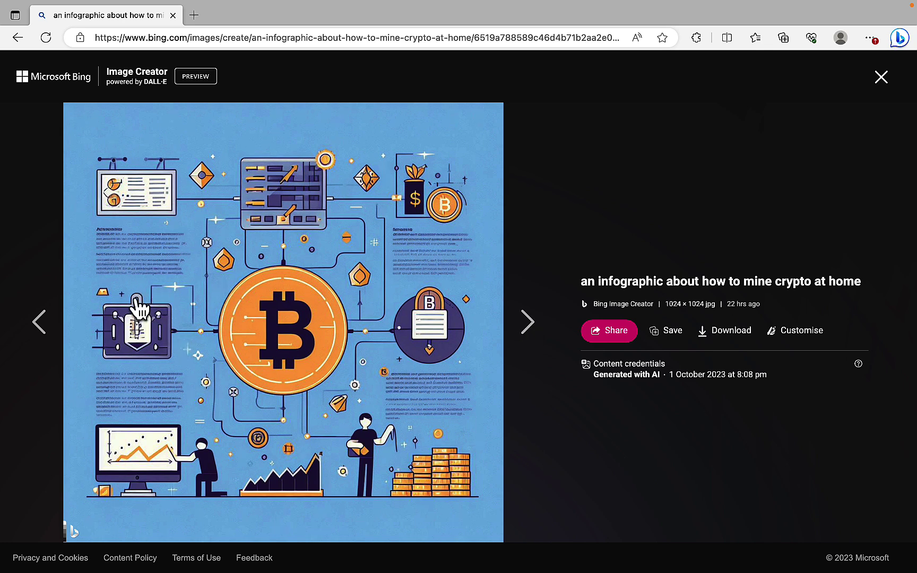
pyautogui.click(881, 78)
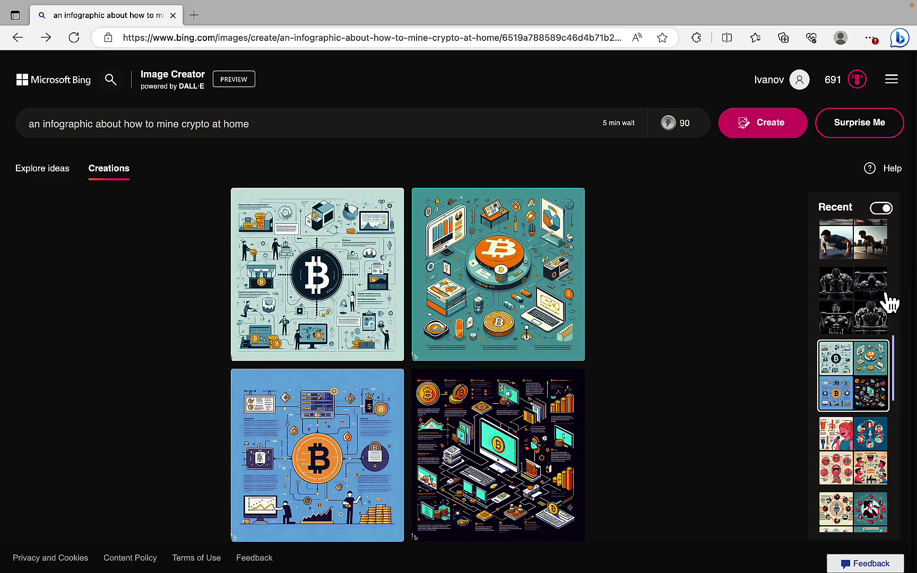
pyautogui.click(862, 320)
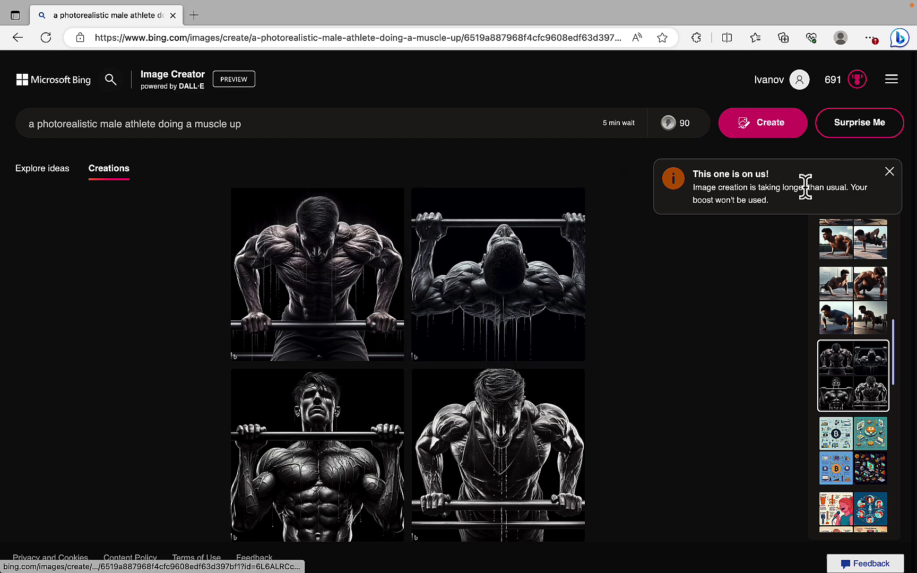
# Dismiss the slow-creation notice, view all four enlarged muscle-up athlete images, then return to the grid
pyautogui.click(890, 172)
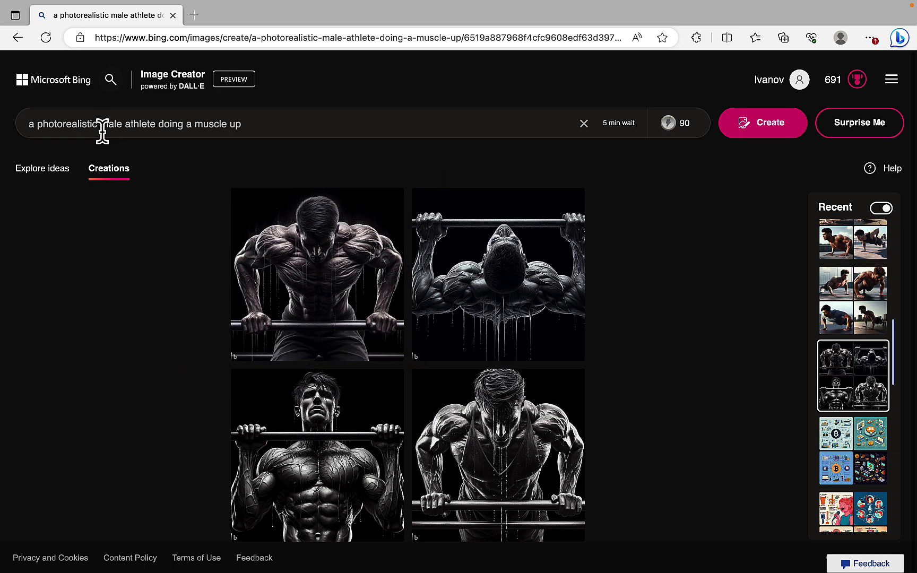
pyautogui.click(331, 260)
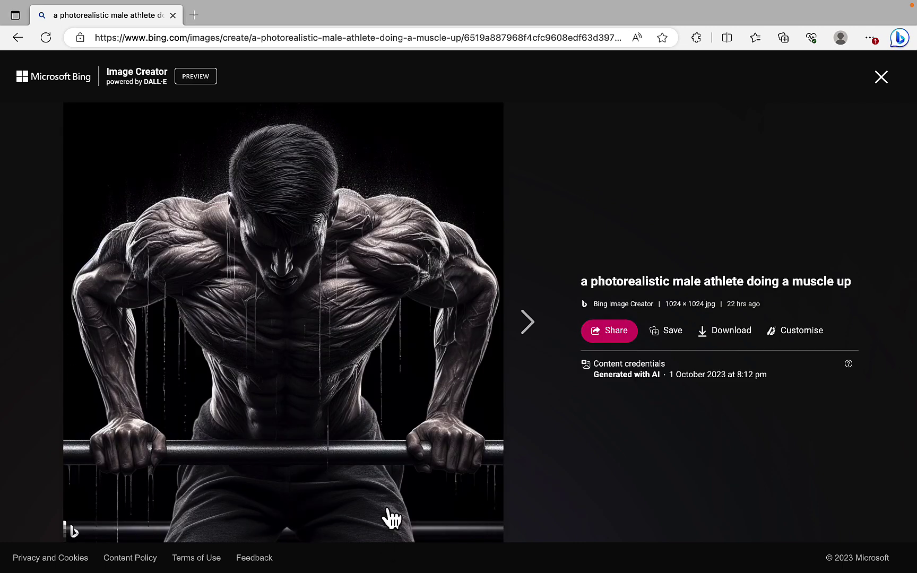
pyautogui.click(536, 332)
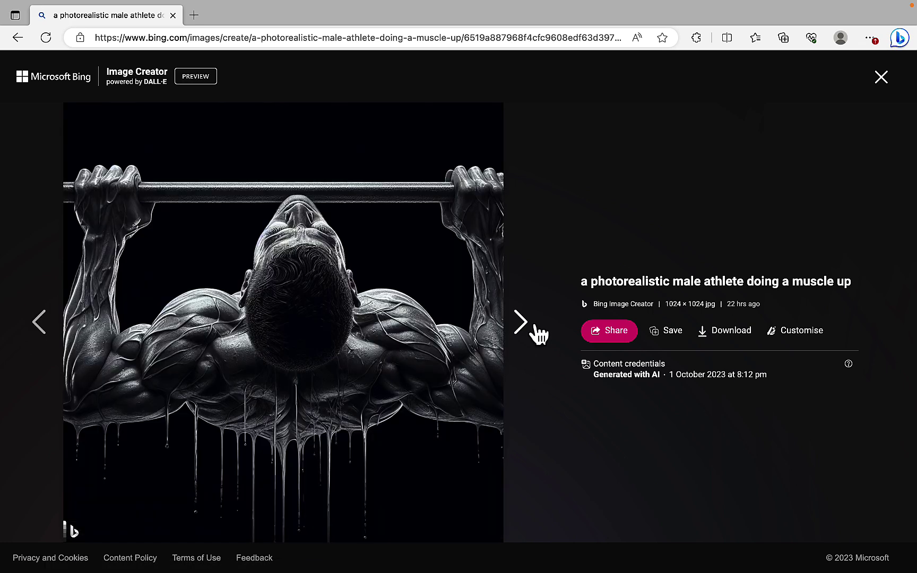
pyautogui.click(538, 333)
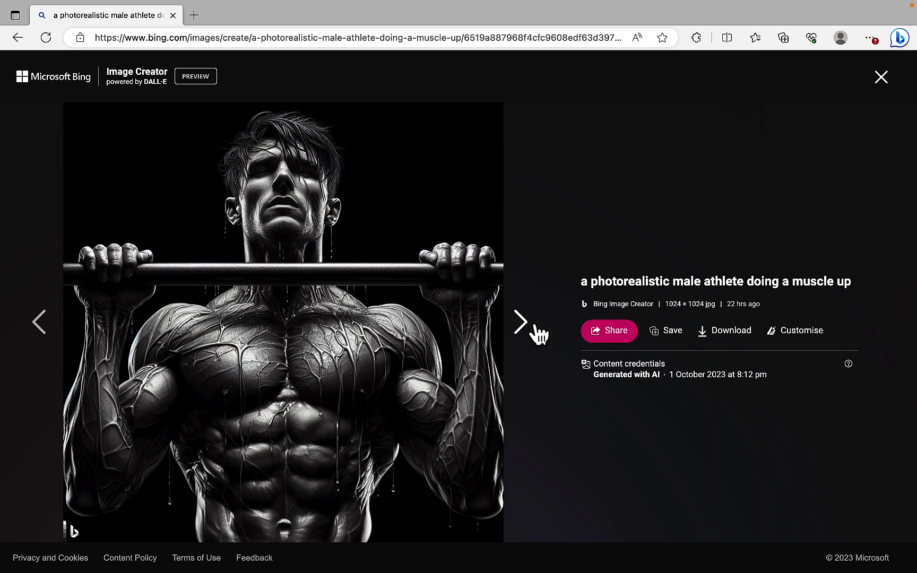
pyautogui.click(539, 333)
pyautogui.click(880, 84)
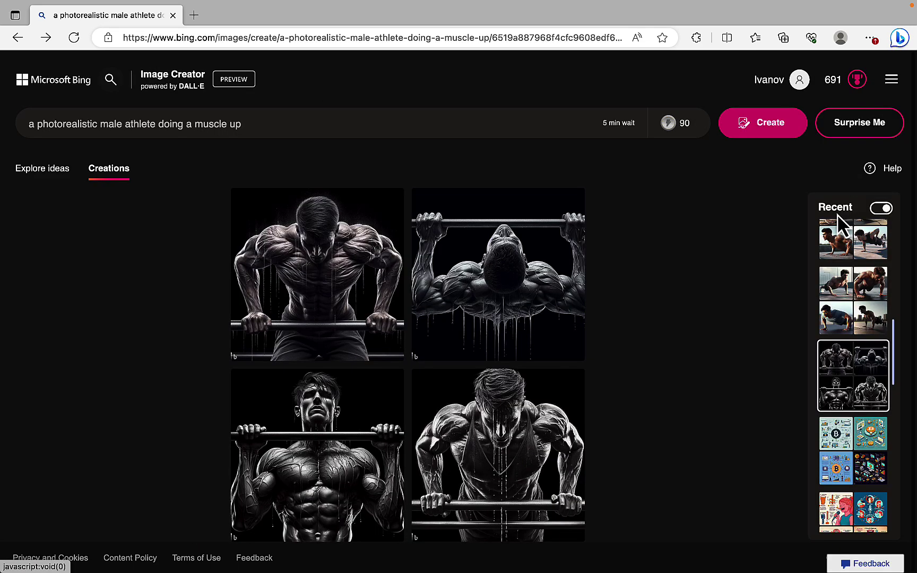